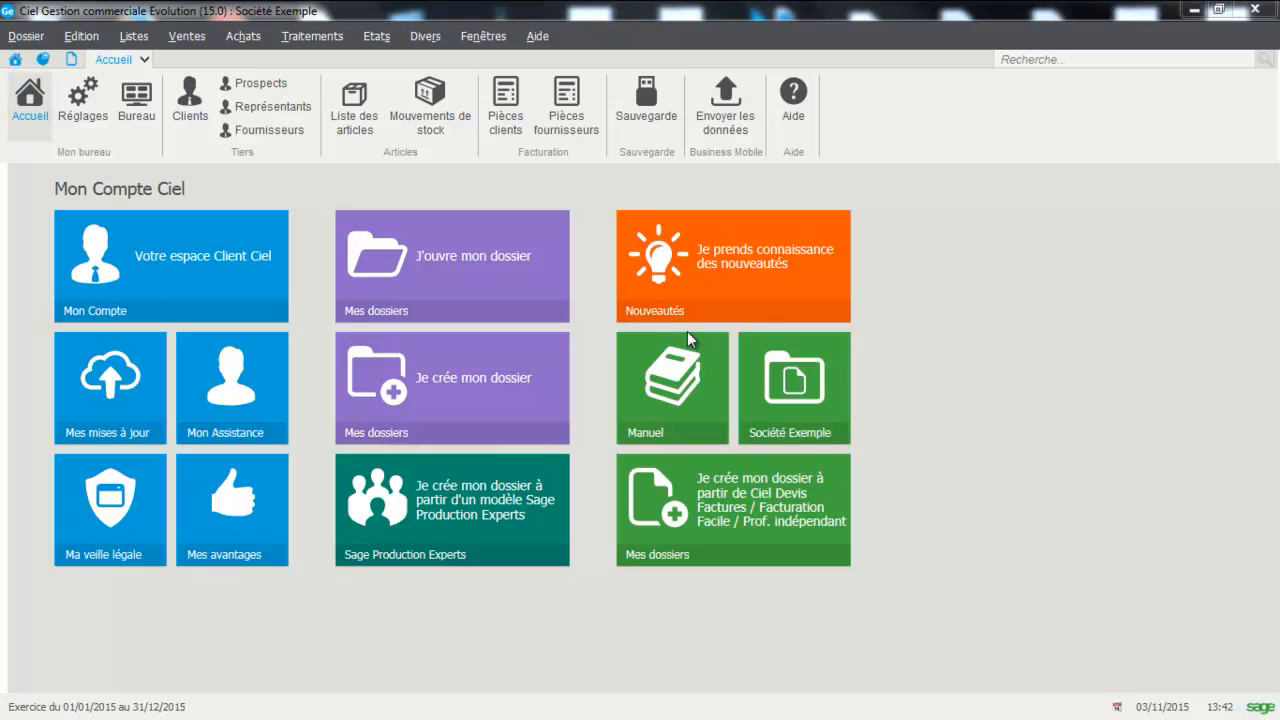
# Show the customer invoices and filter them by the criterion "Les factures validées non réglées"
pyautogui.click(195, 42)
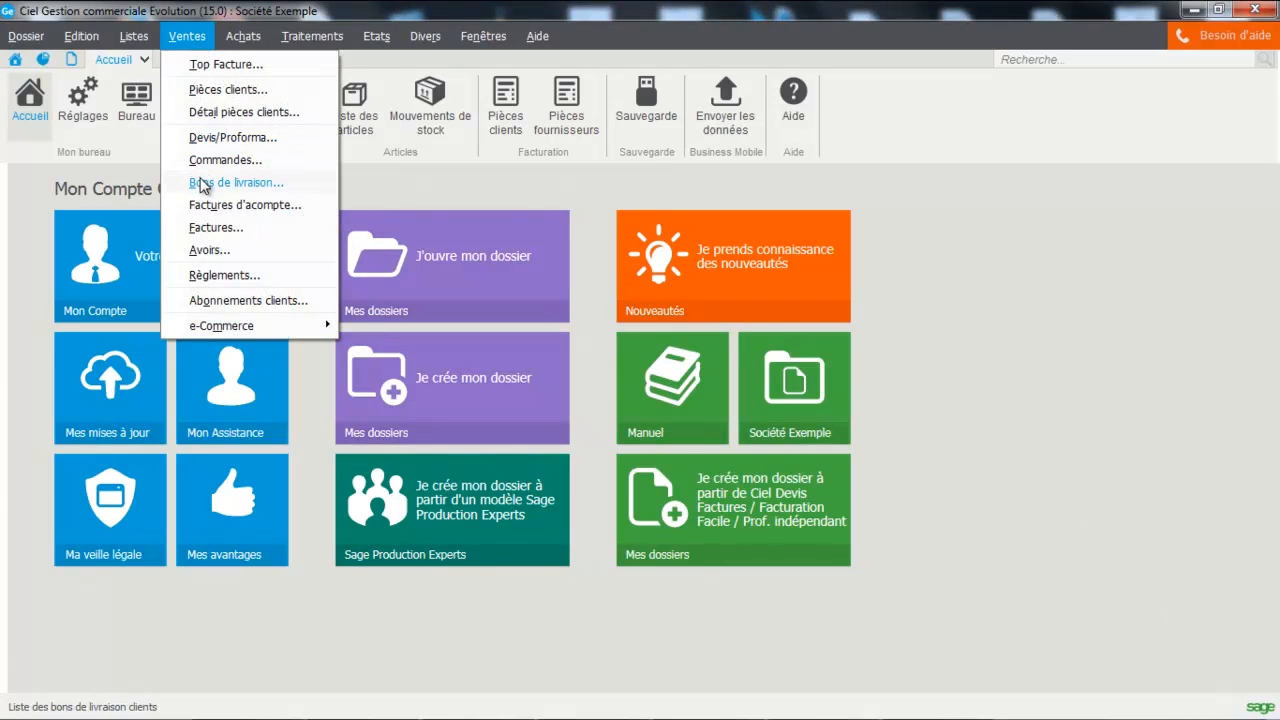
pyautogui.click(207, 92)
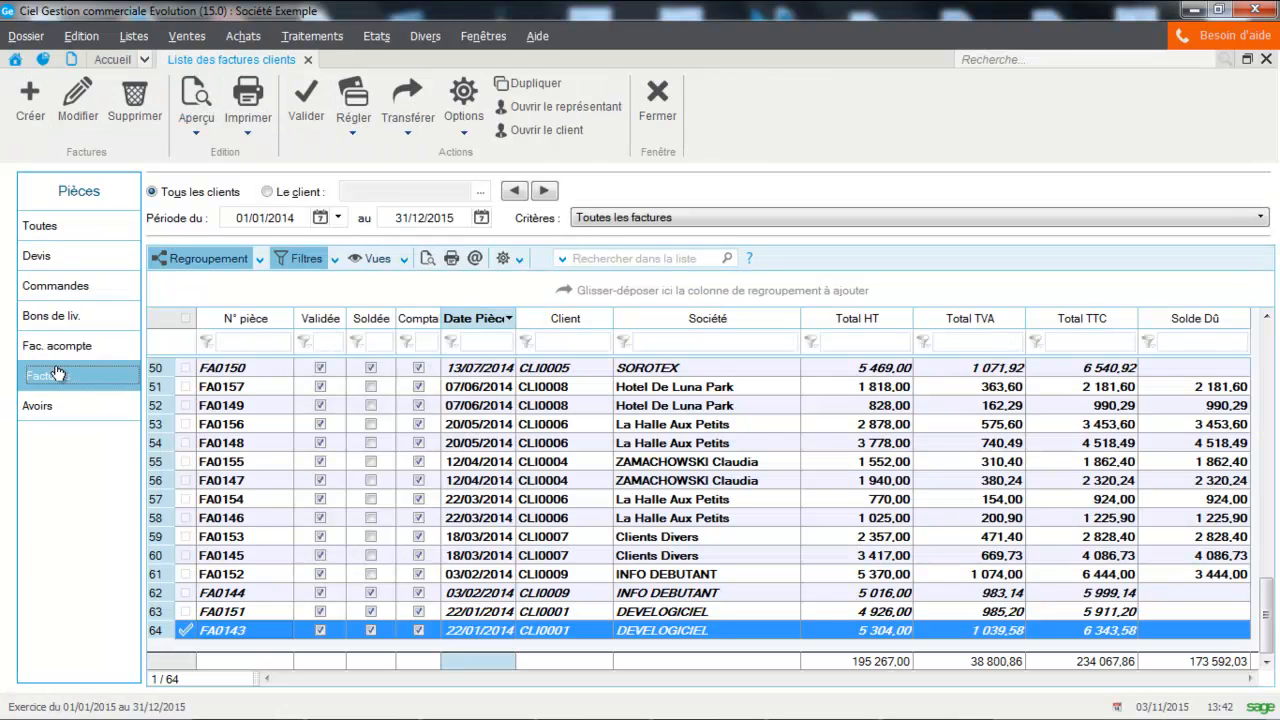
pyautogui.click(652, 229)
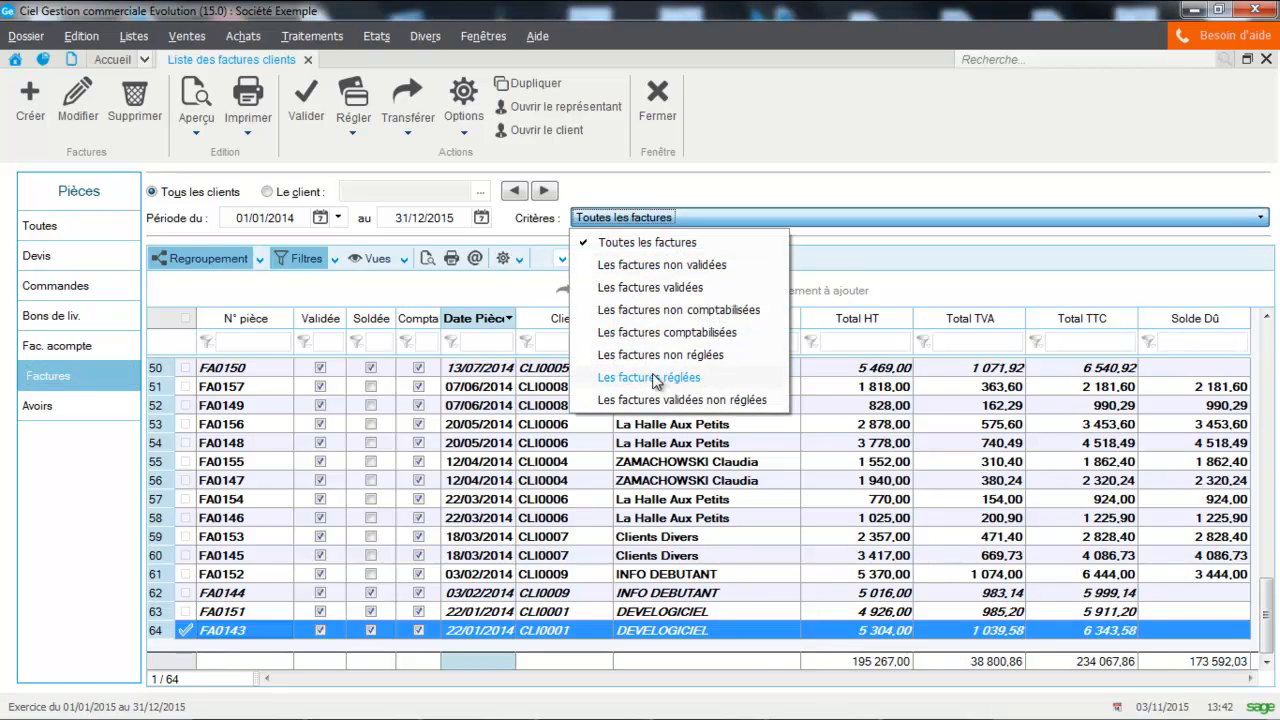
pyautogui.click(652, 402)
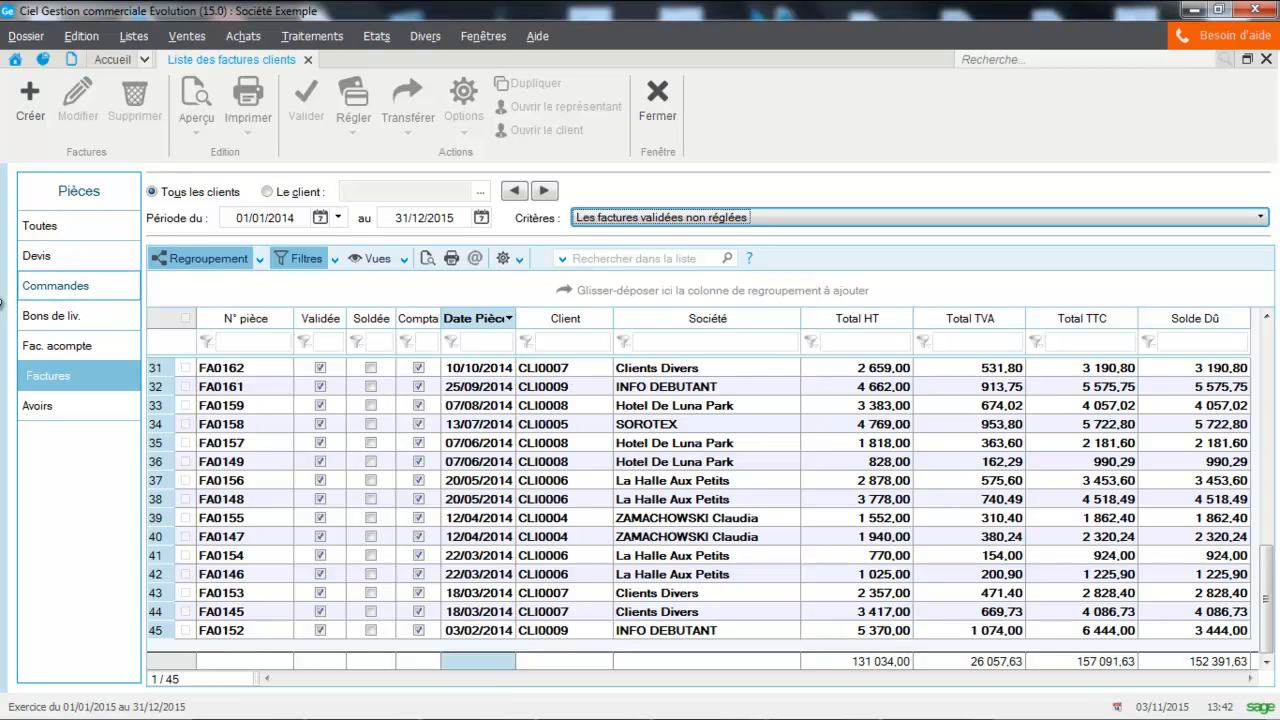
# Restrict the customer invoice list to the client INFO DEBUTANT
pyautogui.click(267, 192)
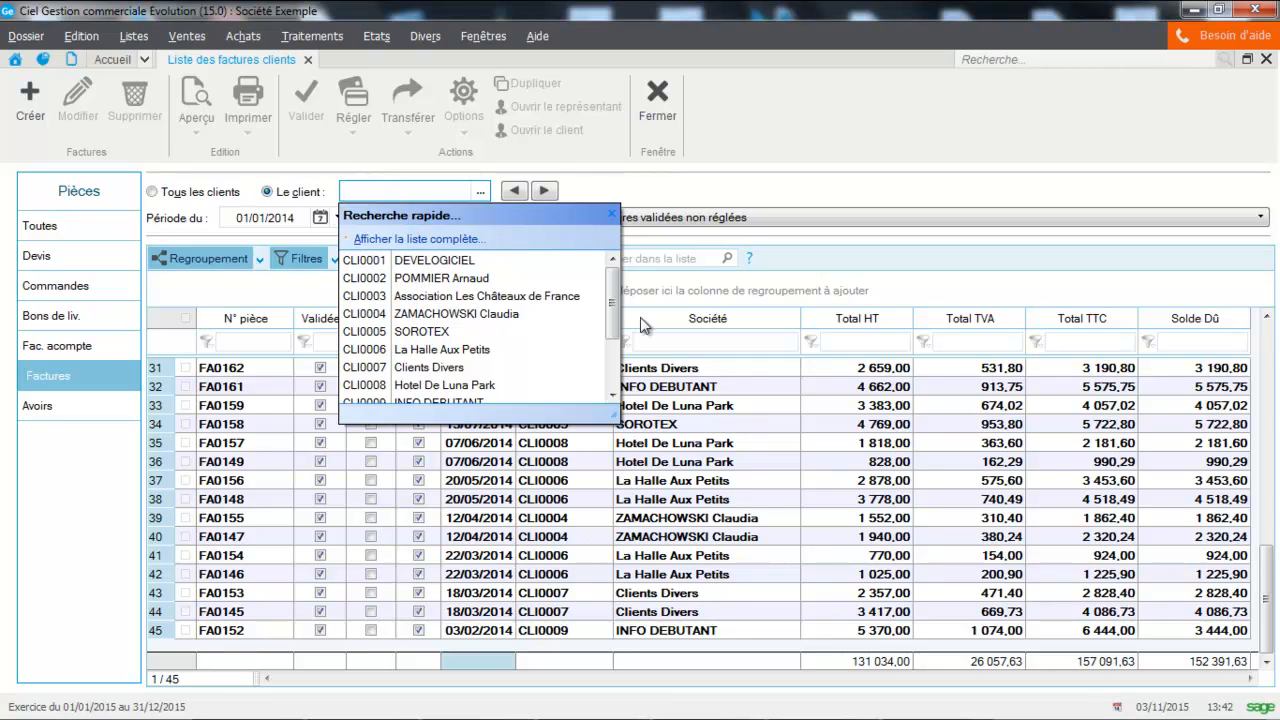
pyautogui.moveTo(612, 298); pyautogui.dragTo(613, 316)
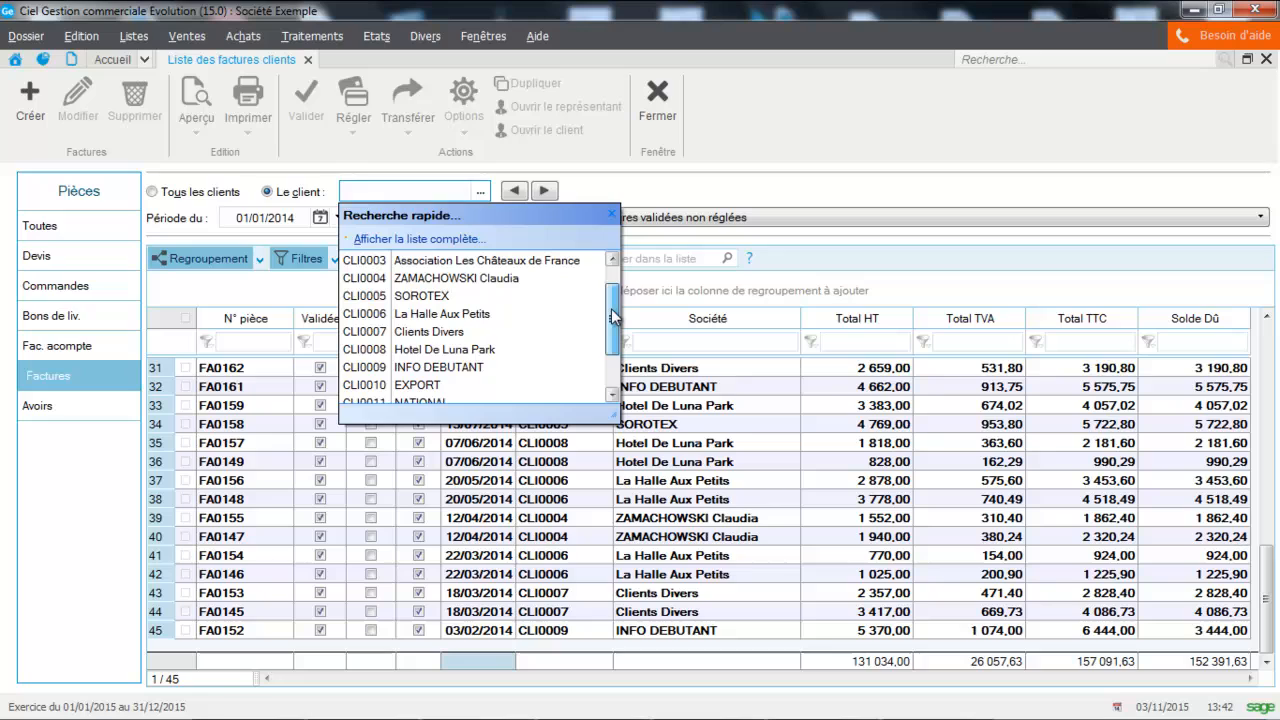
pyautogui.click(468, 367)
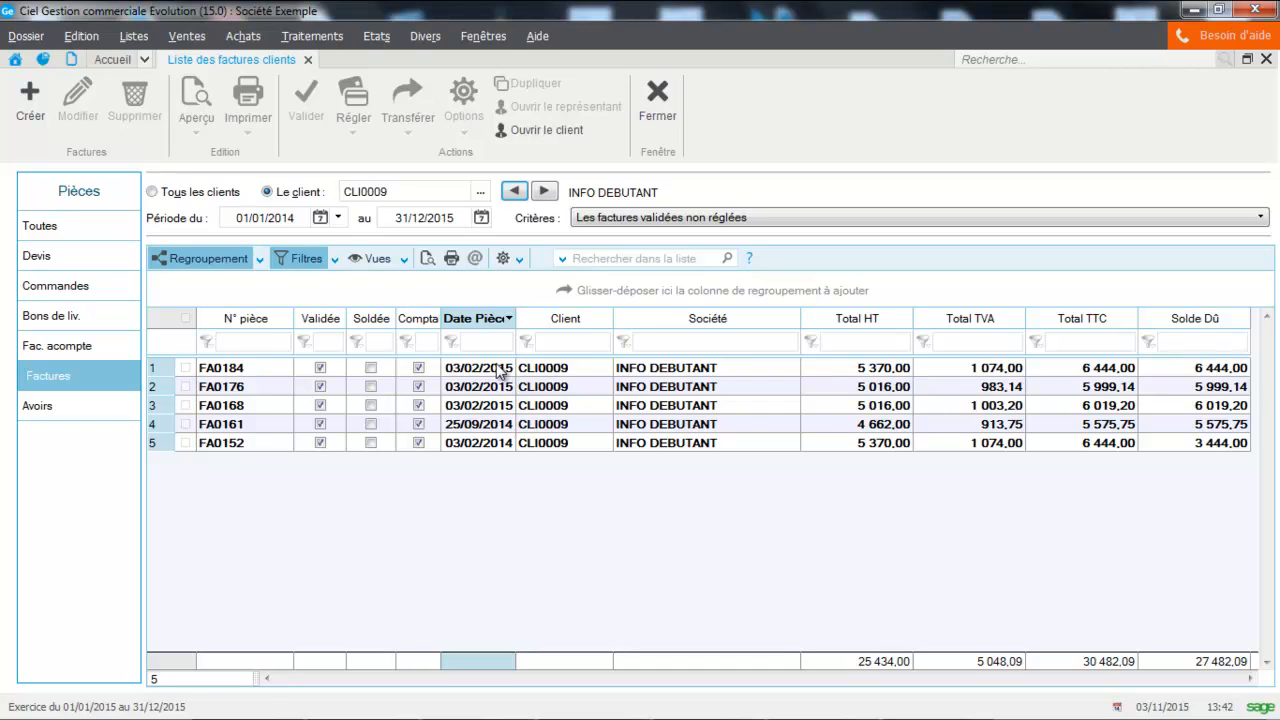
# Settle the customer invoice FA0161 dated 25/09/2014 with an automatic settlement
pyautogui.click(487, 431)
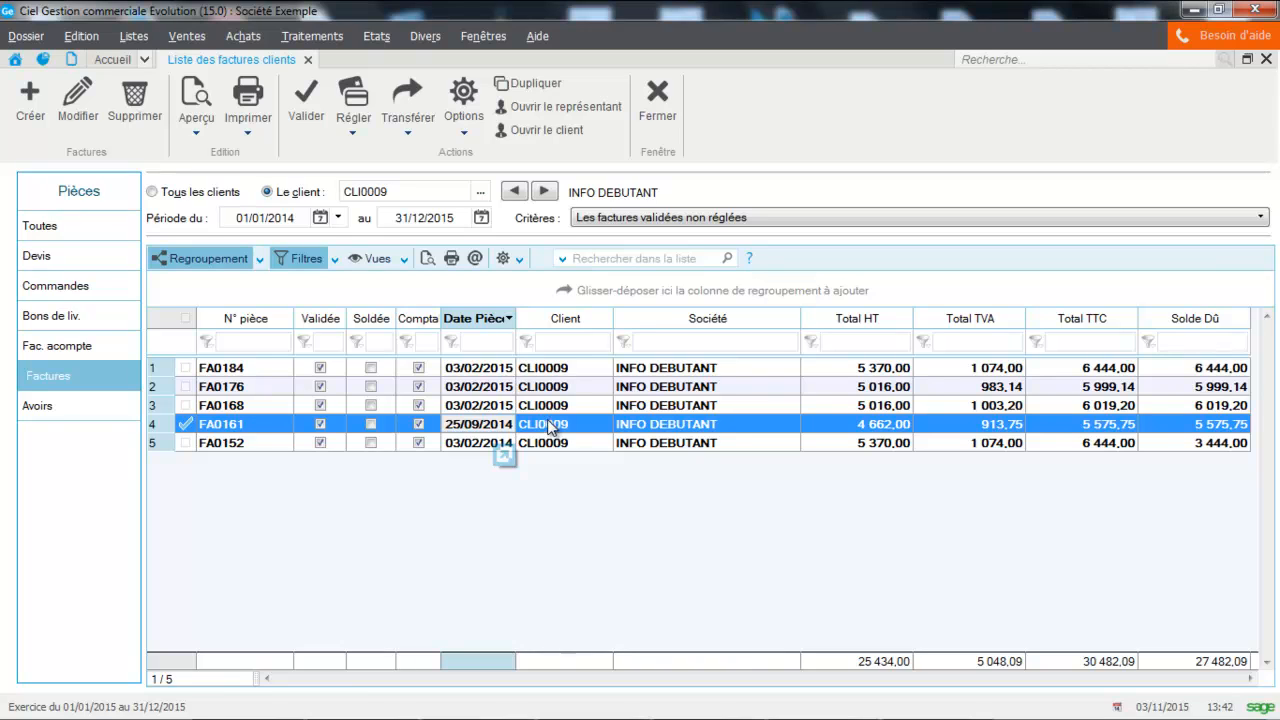
pyautogui.click(353, 116)
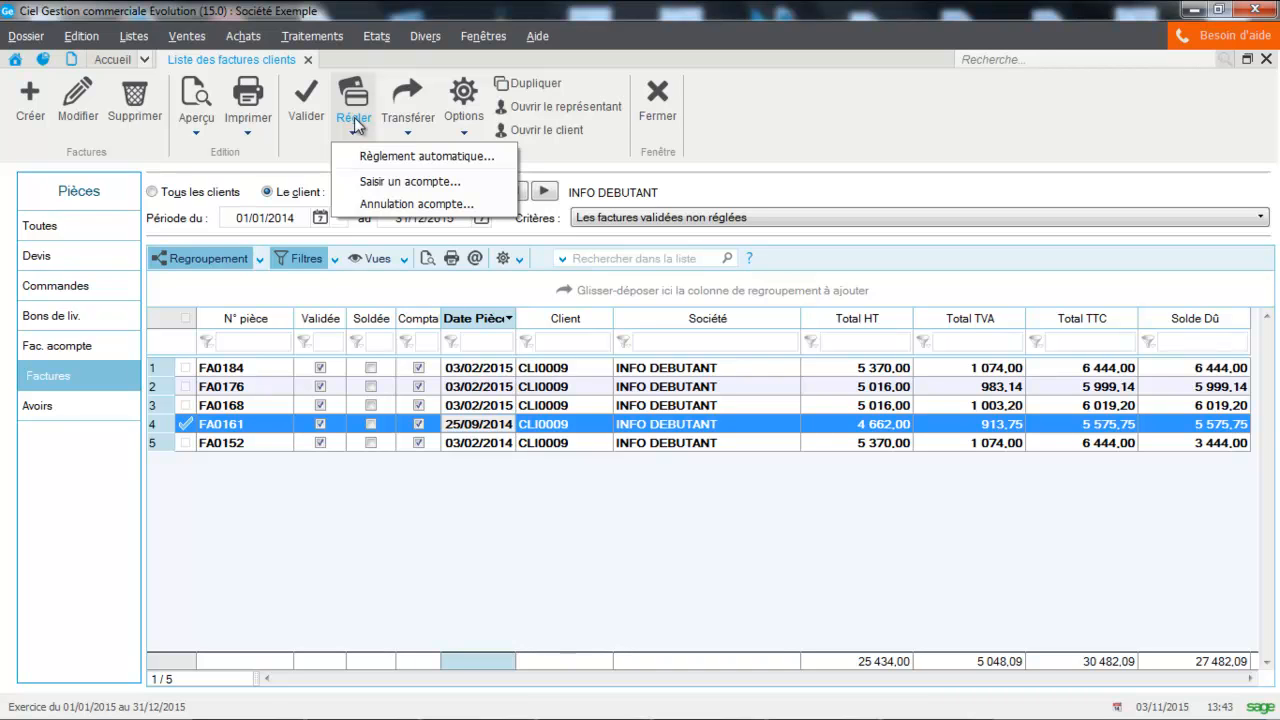
pyautogui.click(364, 160)
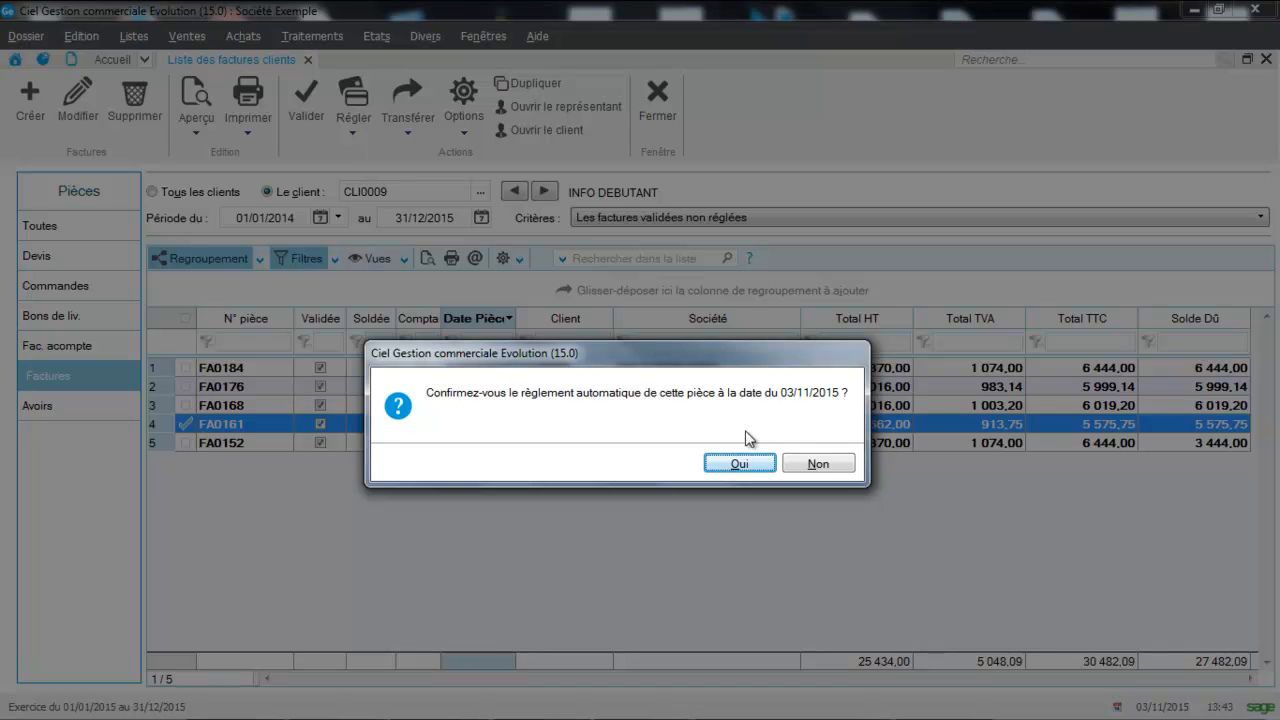
pyautogui.click(752, 466)
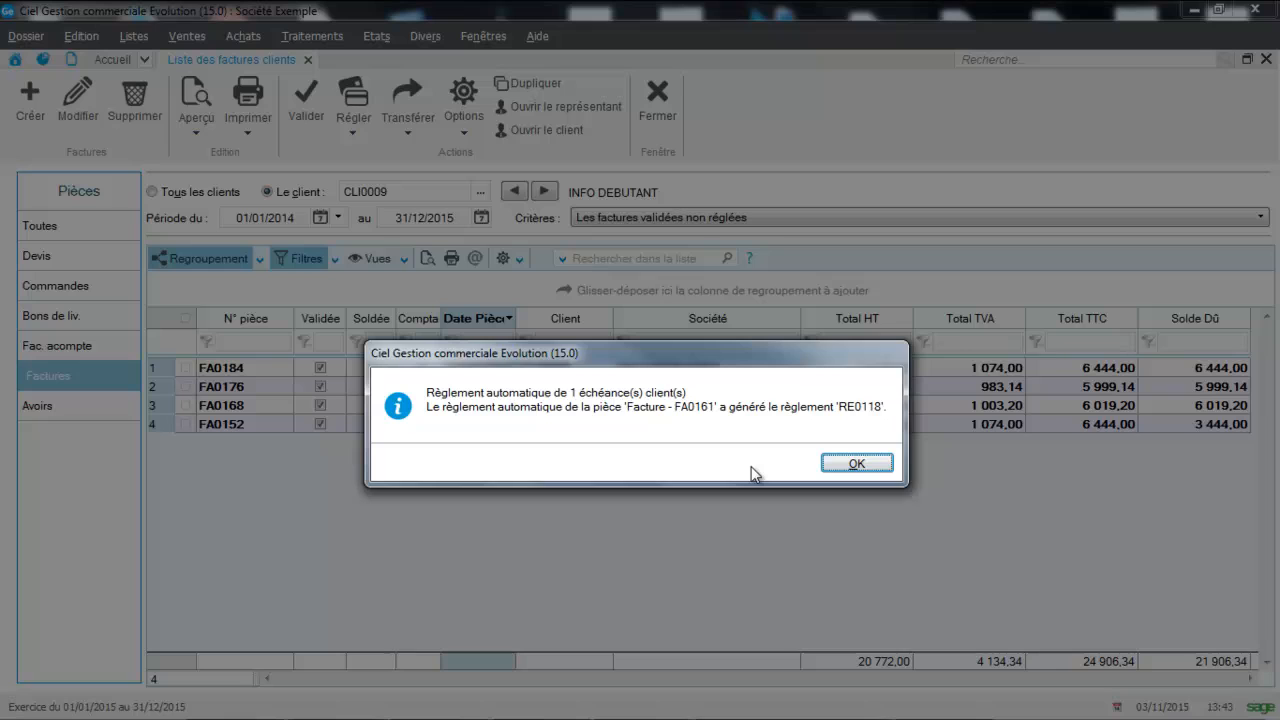
pyautogui.click(840, 466)
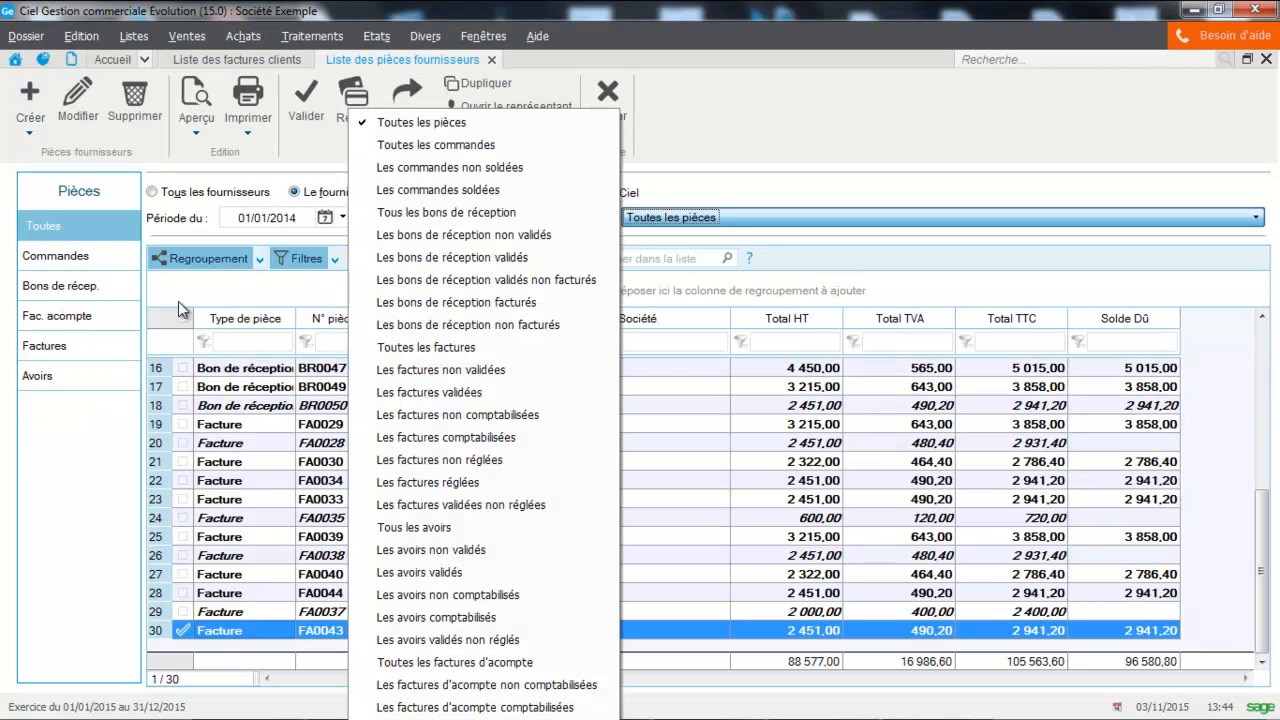
# Show the invoices of the supplier Ciel filtered by "Les factures validées non réglées"
pyautogui.click(50, 346)
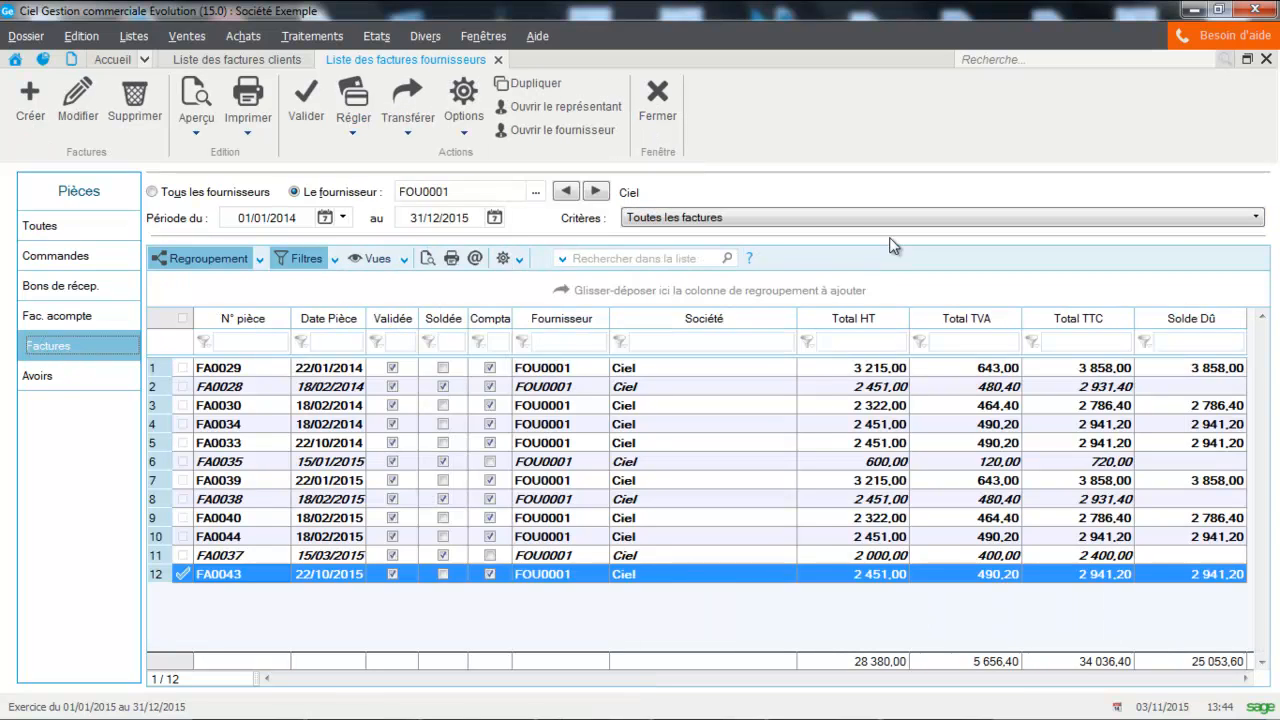
pyautogui.click(775, 220)
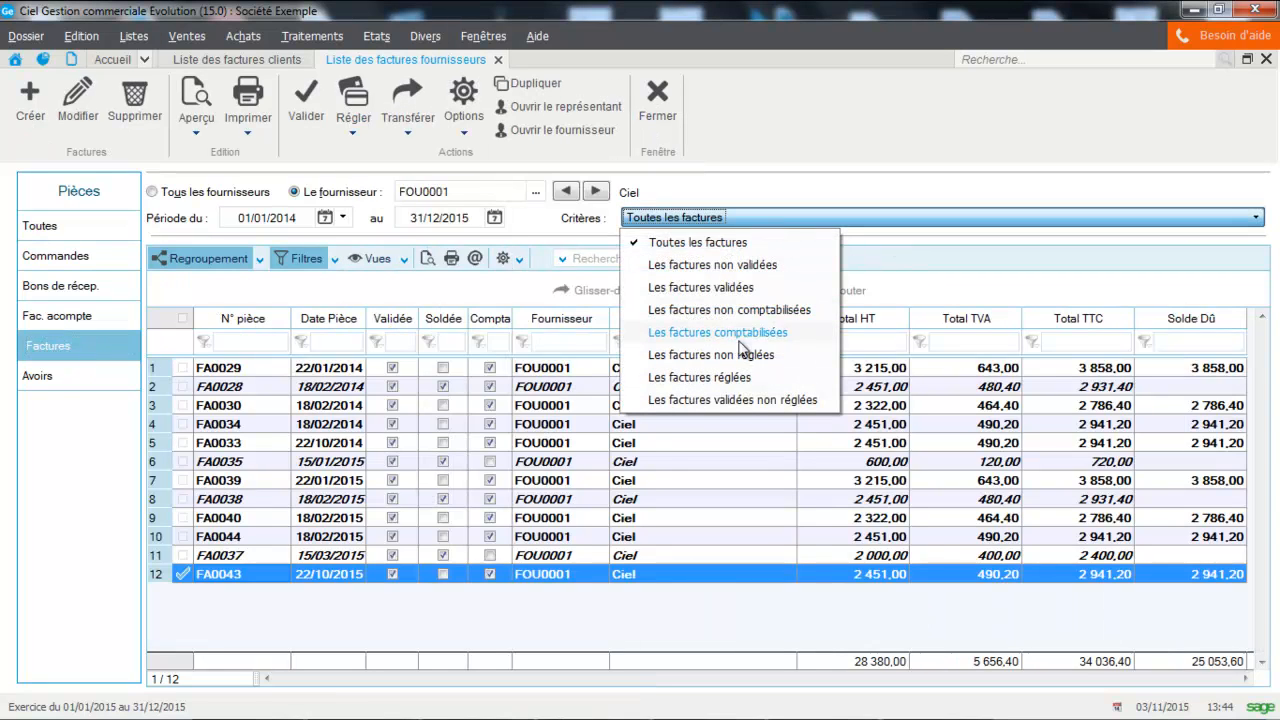
pyautogui.click(737, 399)
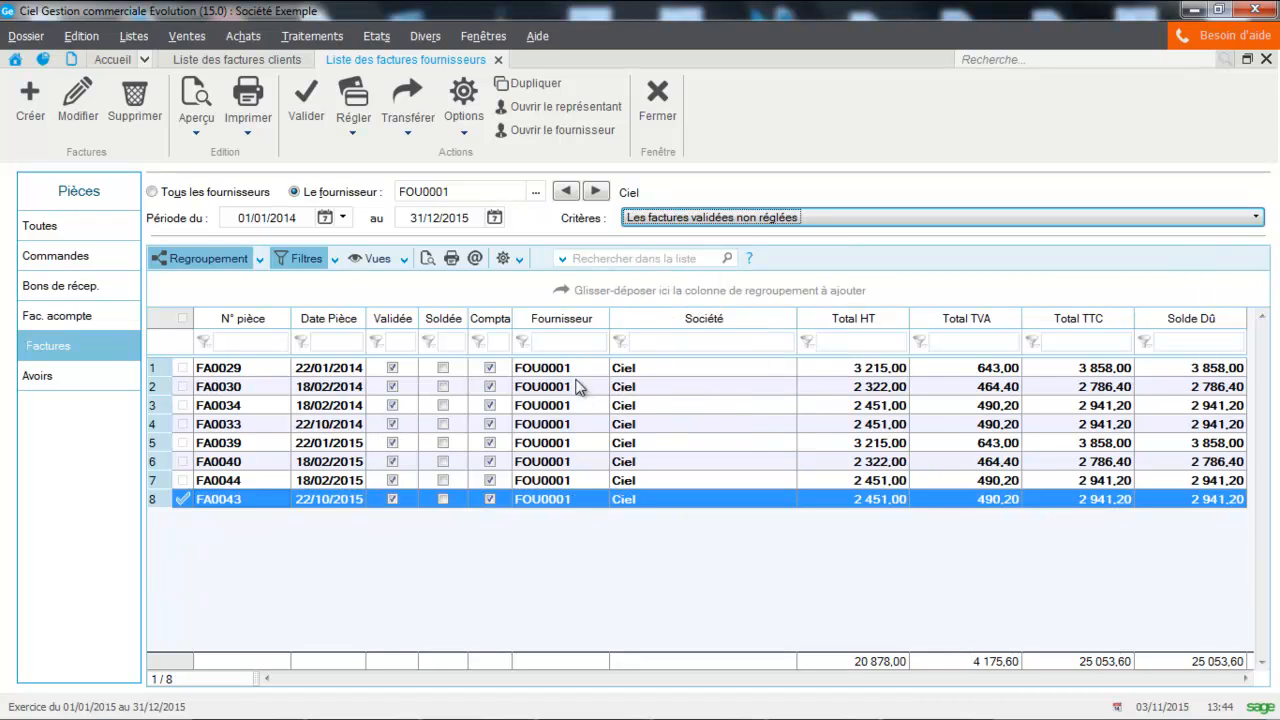
# View the settlement options for supplier invoice FA0029 dated 22/01/2014 and close the supplier invoice list
pyautogui.click(536, 373)
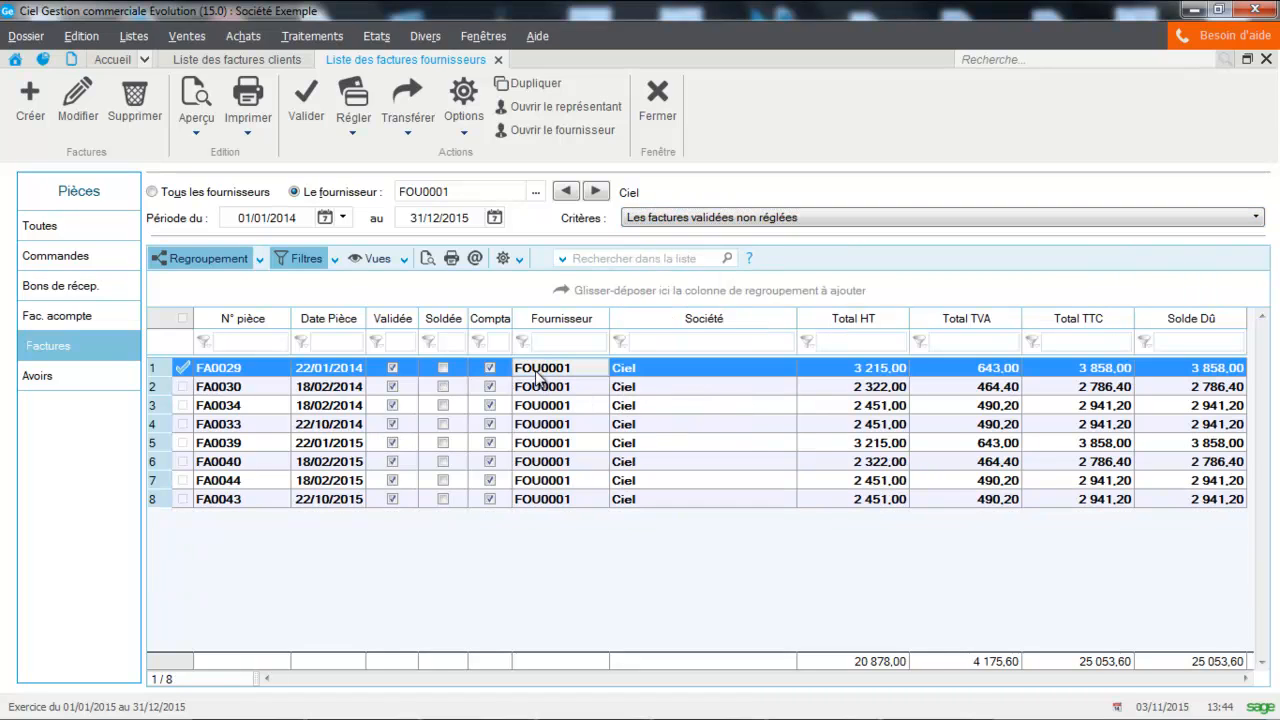
pyautogui.click(354, 118)
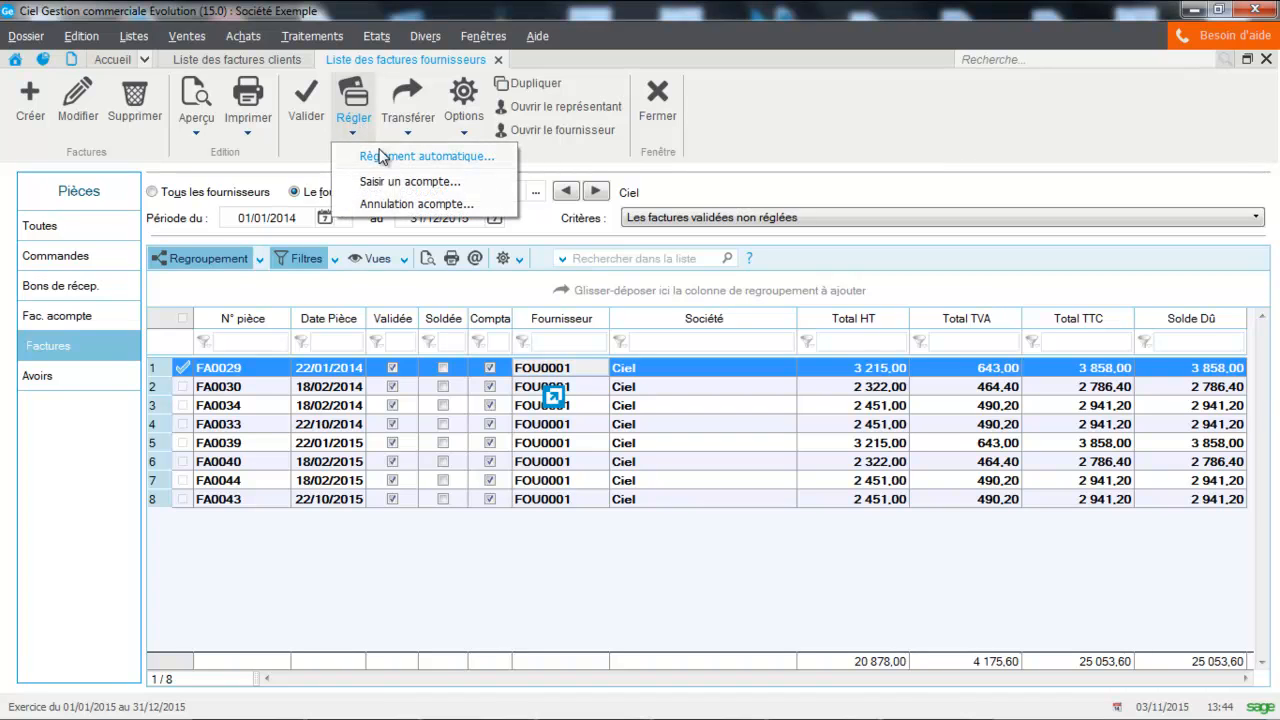
pyautogui.click(668, 110)
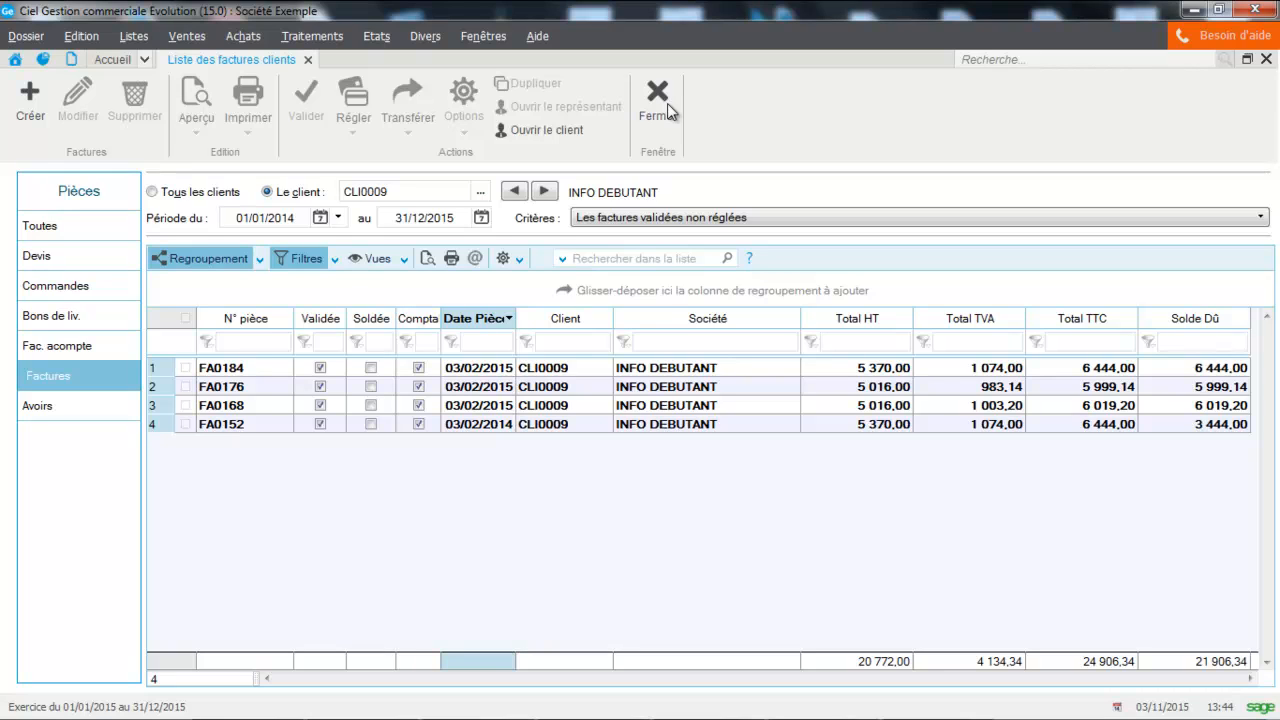
# Create a new customer settlement for INFO DEBUTANT and select invoices FA0152 and FA0168 for payment
pyautogui.click(167, 36)
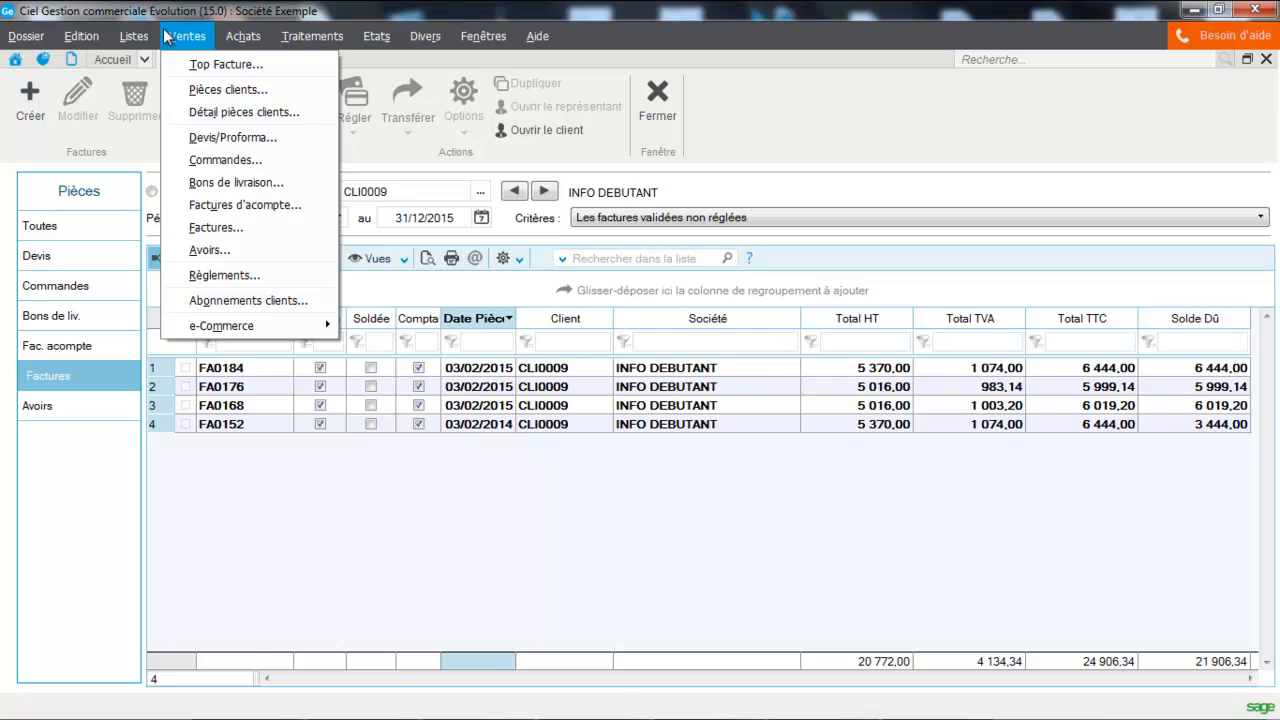
pyautogui.click(200, 276)
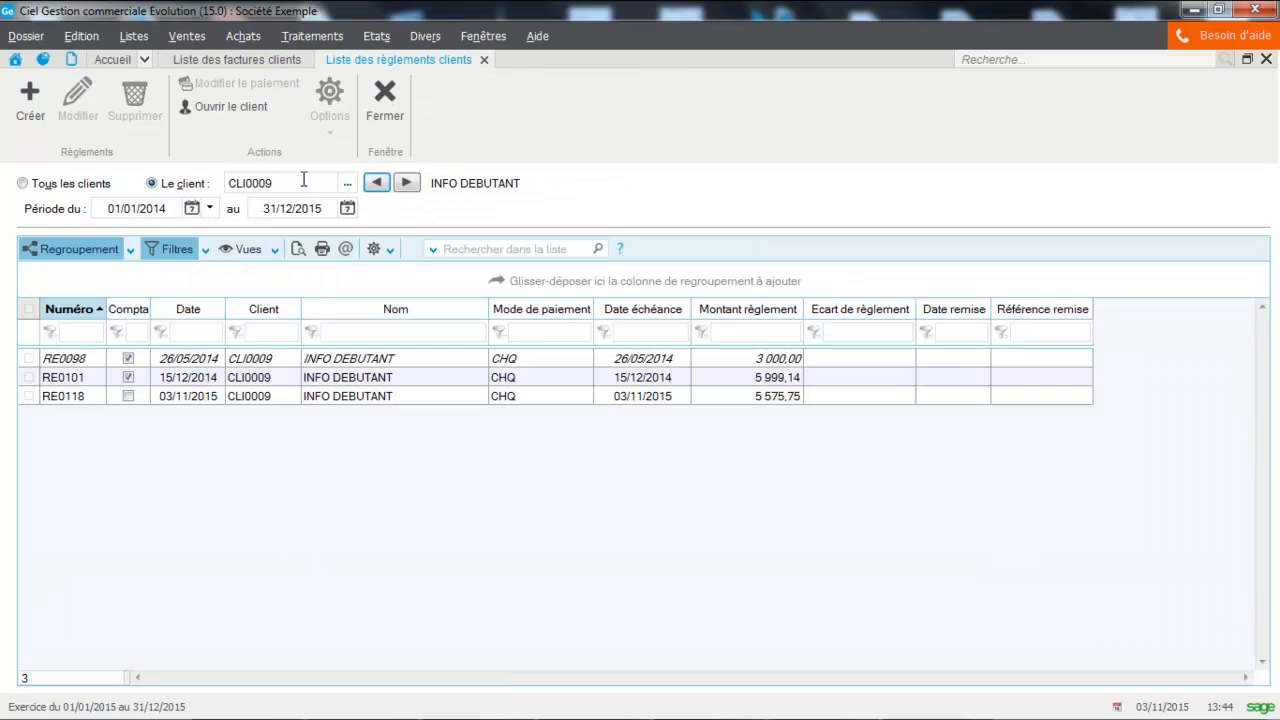
pyautogui.click(22, 108)
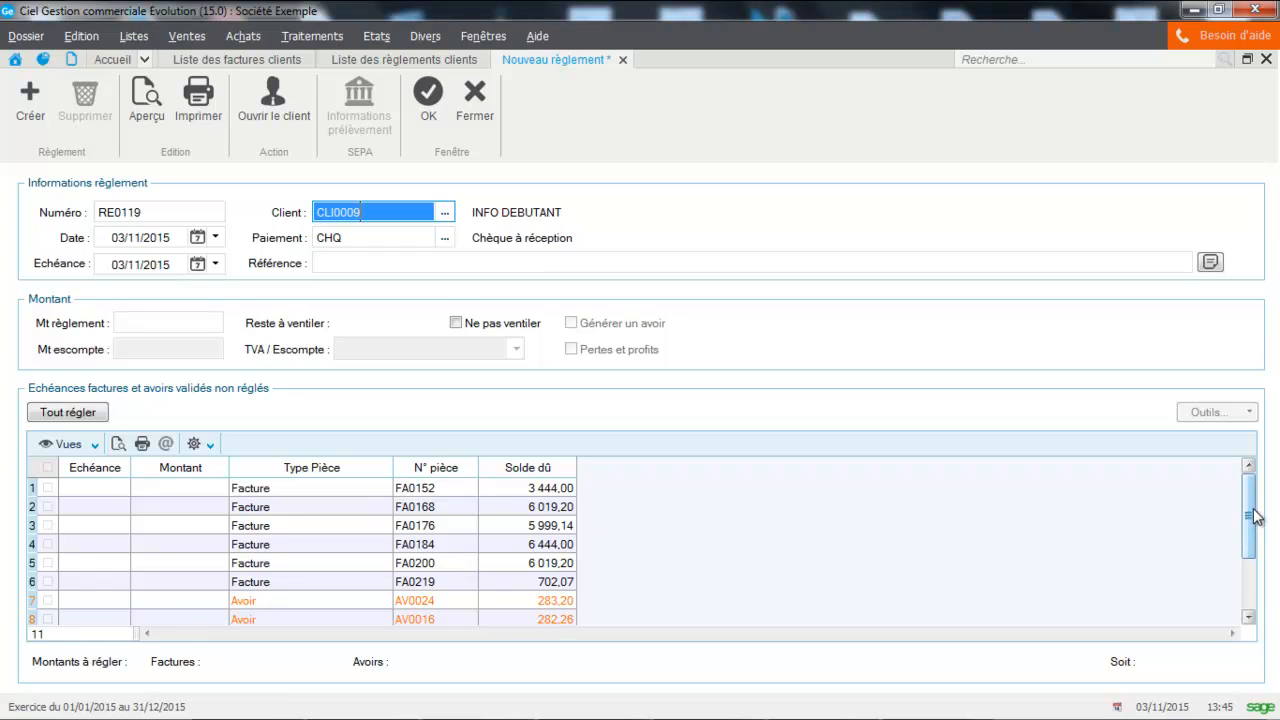
pyautogui.moveTo(1249, 517)
pyautogui.mouseDown()
pyautogui.moveTo(1249, 580)
pyautogui.moveTo(1251, 505)
pyautogui.mouseUp()
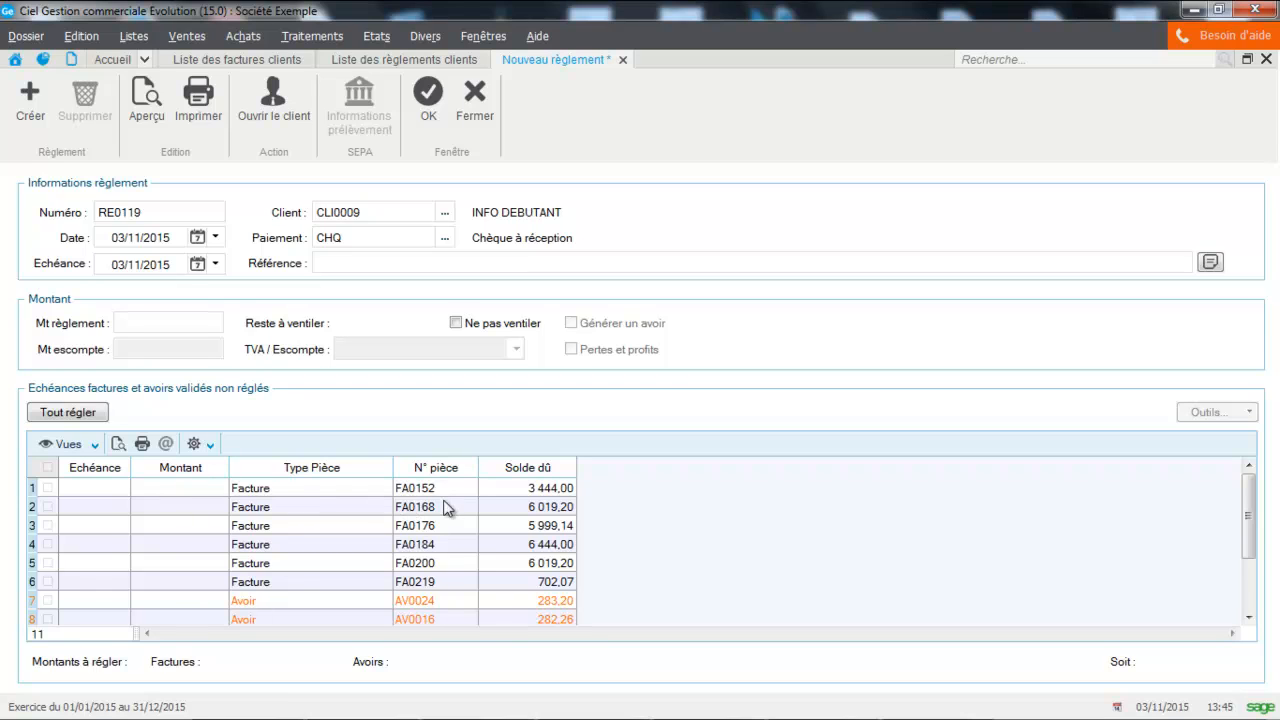
pyautogui.click(48, 488)
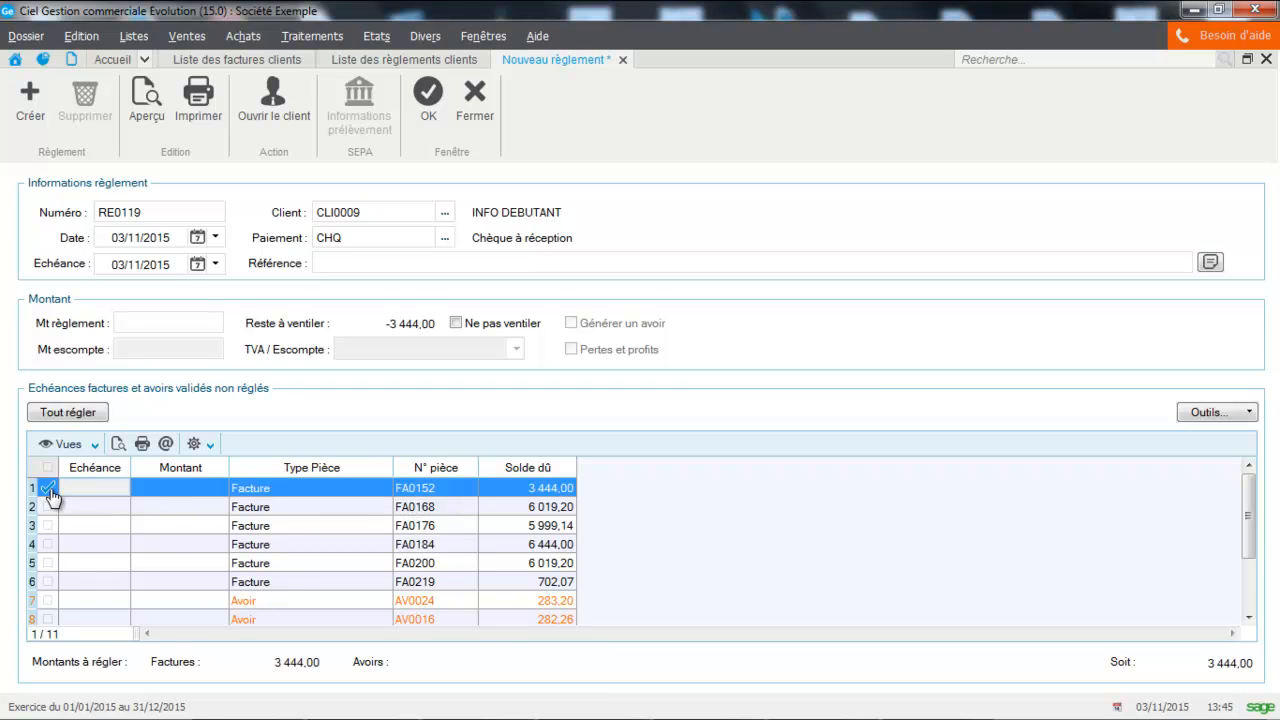
pyautogui.click(48, 507)
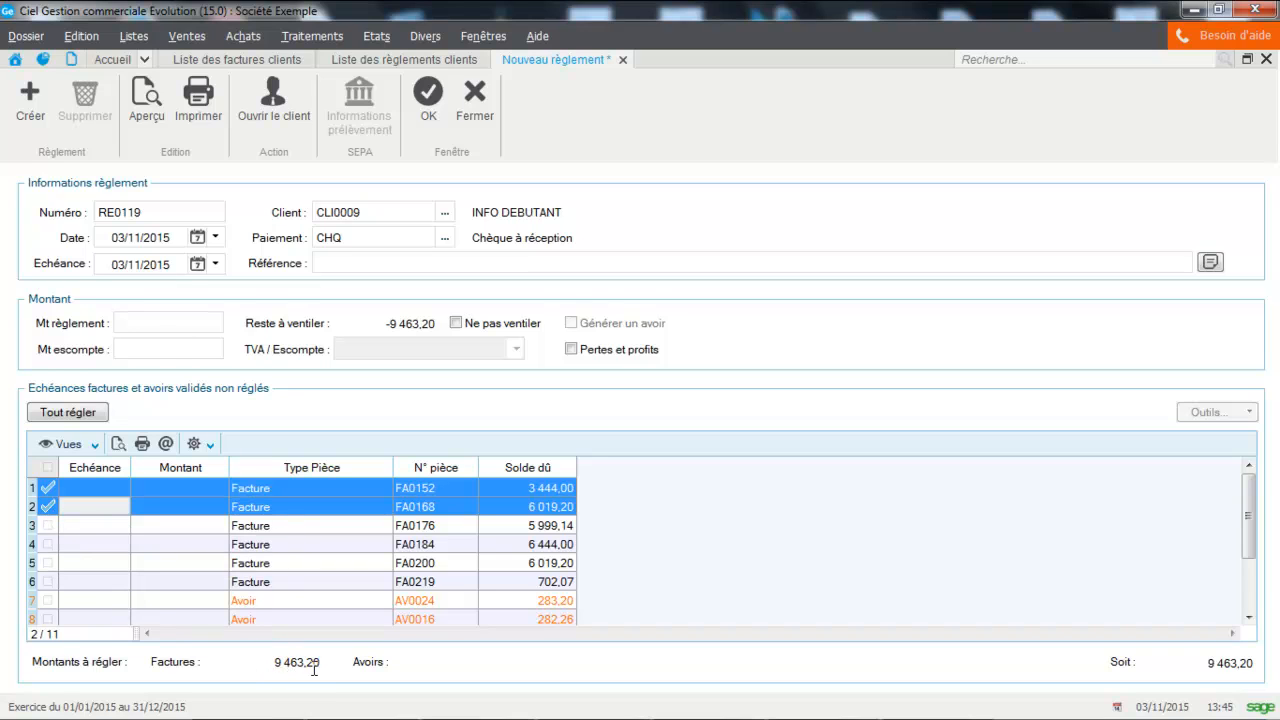
# Set the customer settlement amount to 9 463,20, save the settlement and close the customer settlement list
pyautogui.click(183, 318)
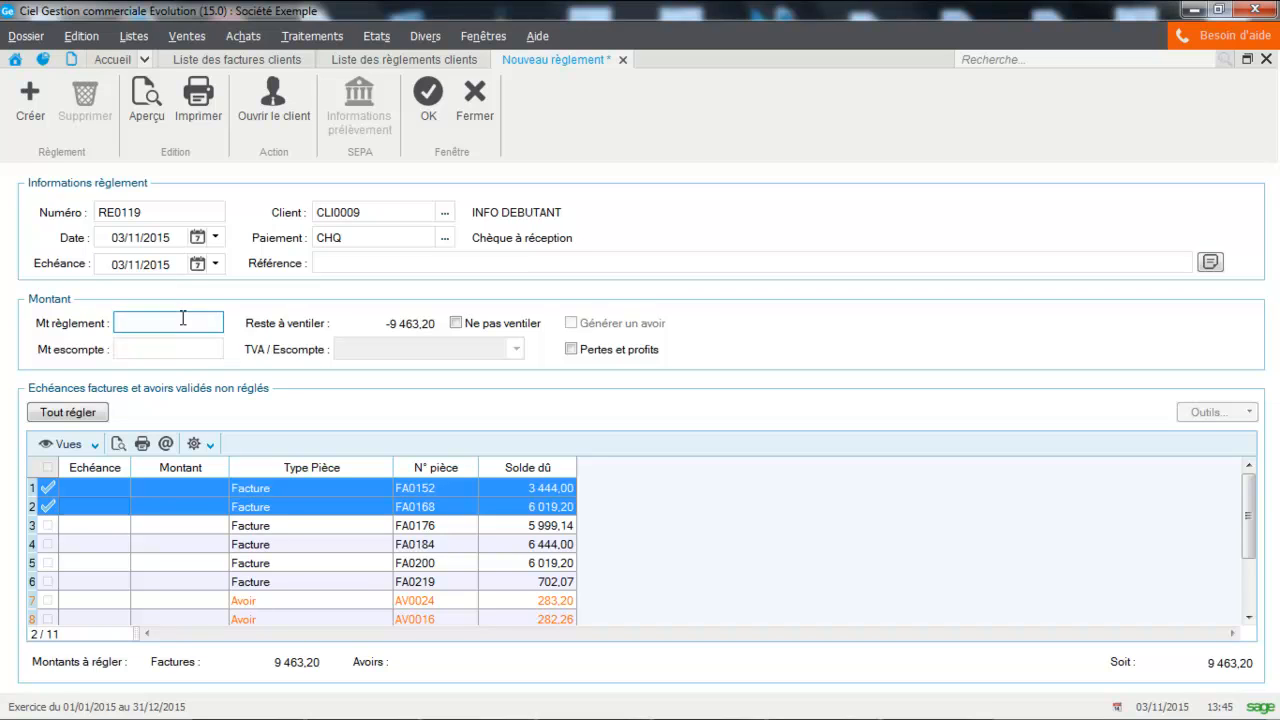
pyautogui.press('capslock')
pyautogui.write('9463')
pyautogui.press('capslock')
pyautogui.write(',')
pyautogui.press('capslock')
pyautogui.write('20')
pyautogui.press('Tab')
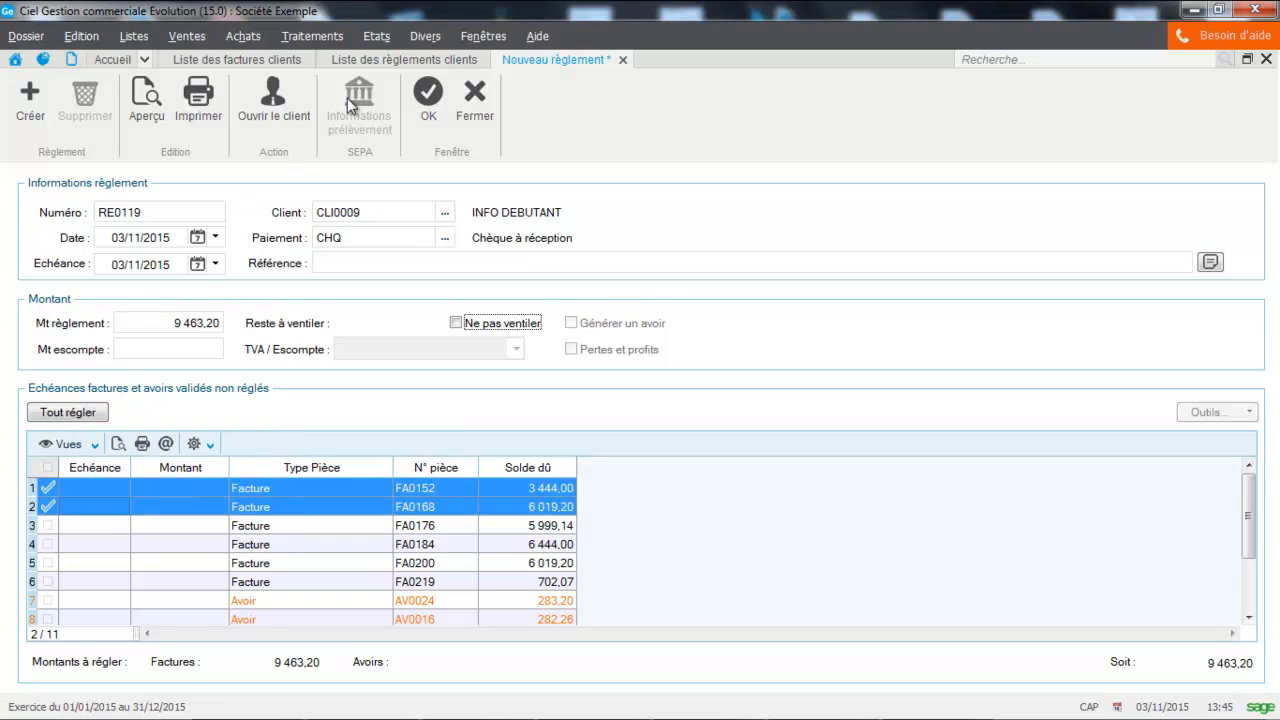
pyautogui.click(428, 100)
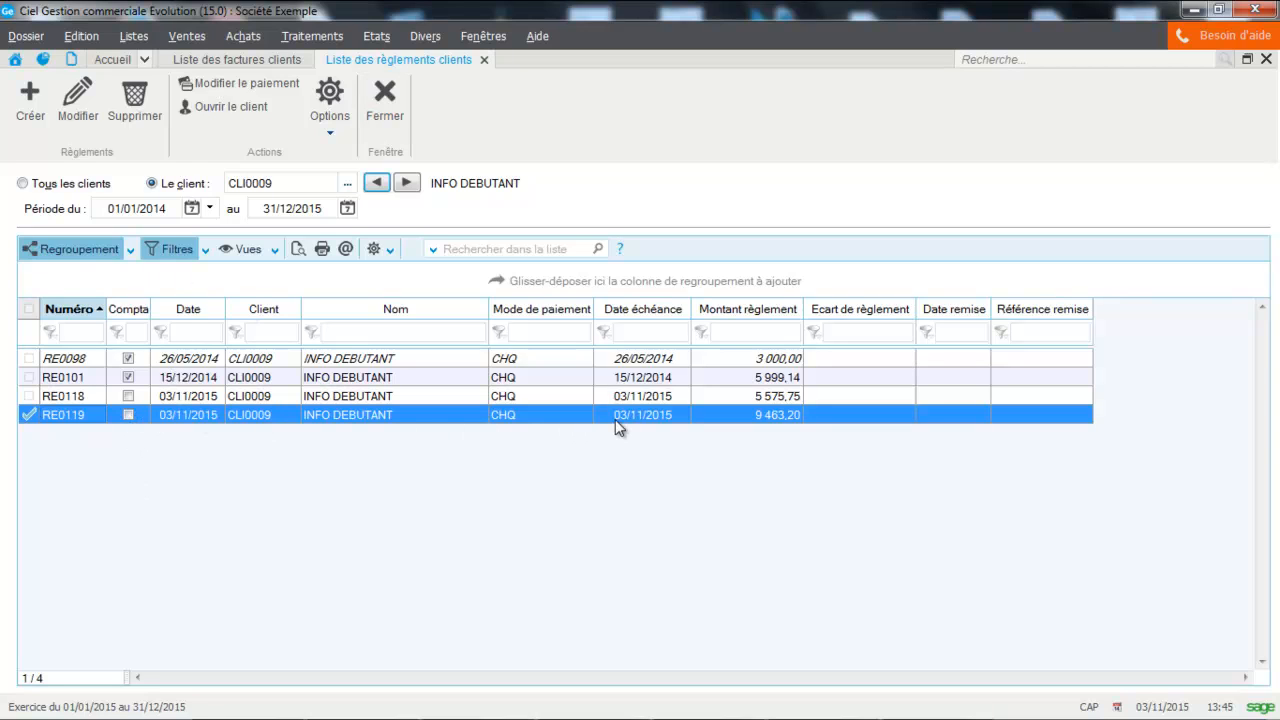
pyautogui.click(384, 104)
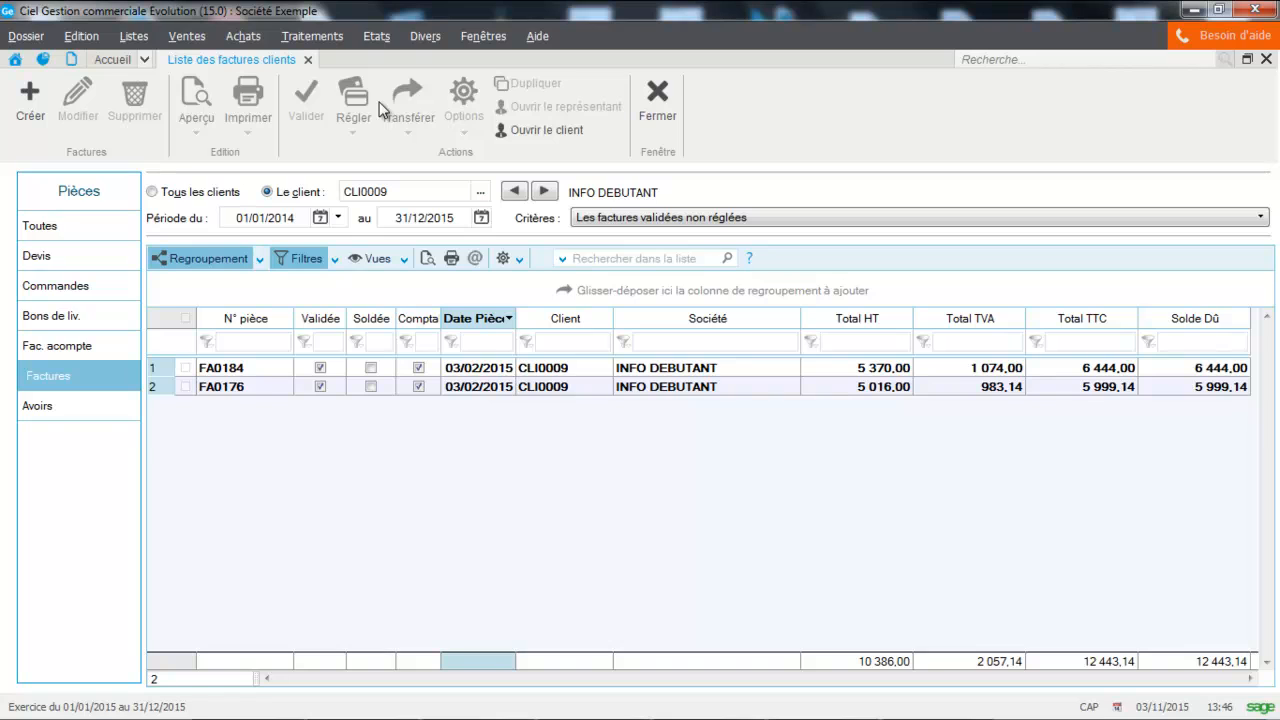
# Create a new supplier settlement for Ciel and select invoices FA0024 and FA0029 for payment
pyautogui.click(240, 38)
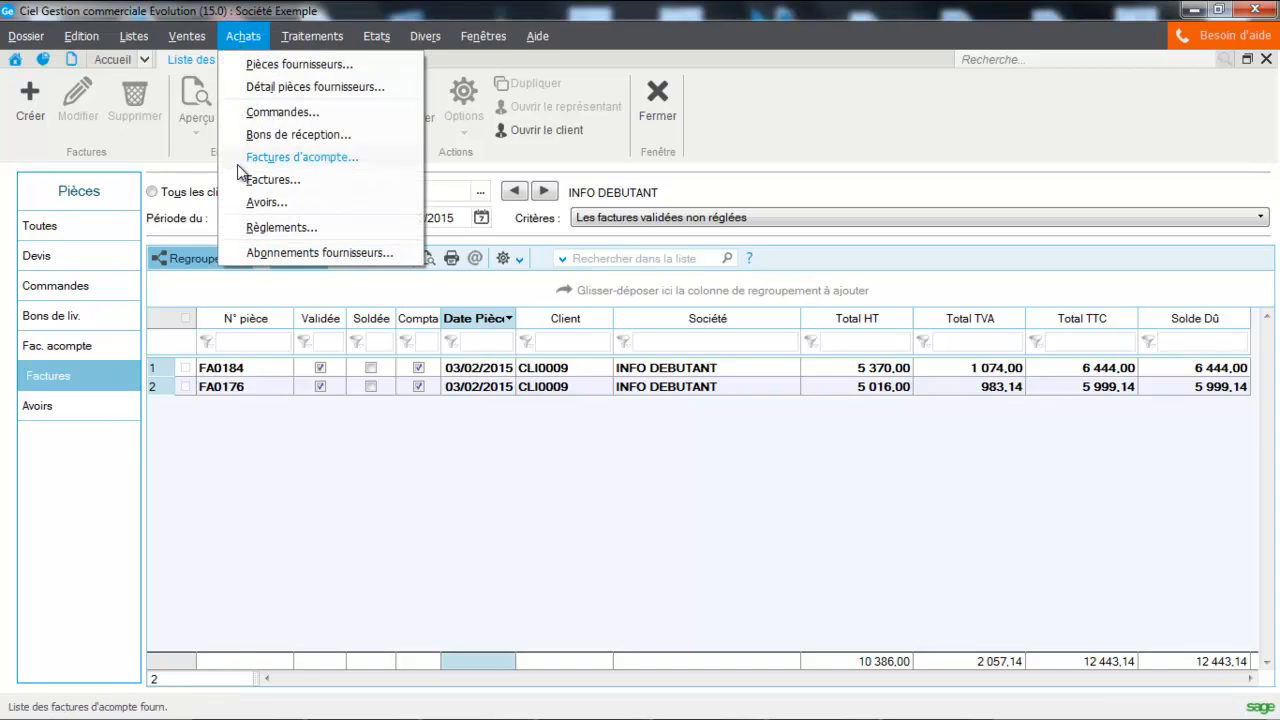
pyautogui.click(282, 227)
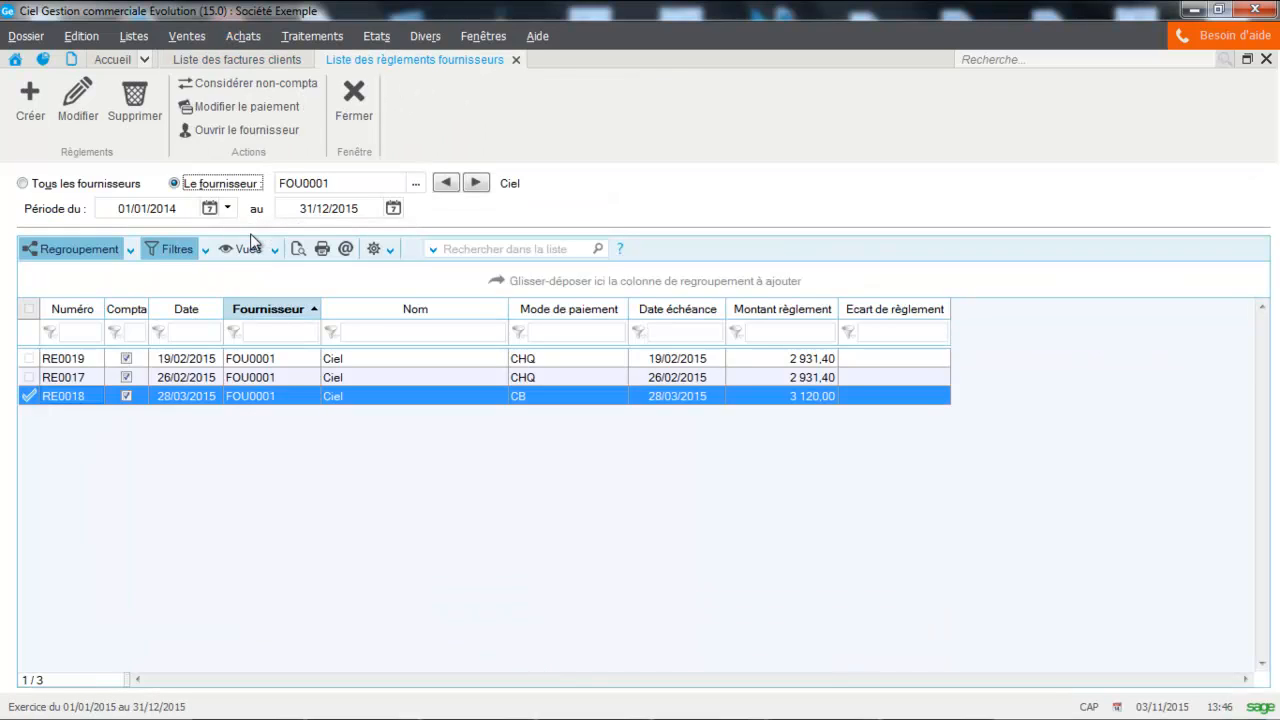
pyautogui.click(46, 120)
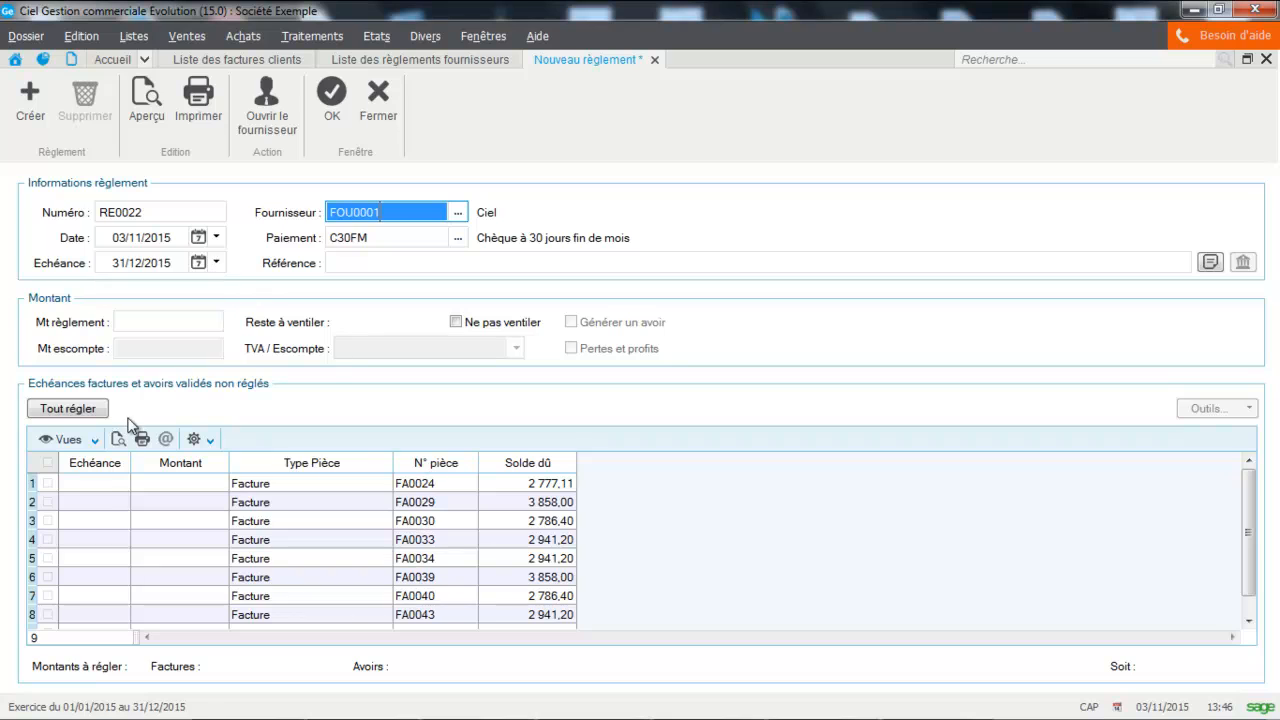
pyautogui.click(47, 483)
pyautogui.click(47, 502)
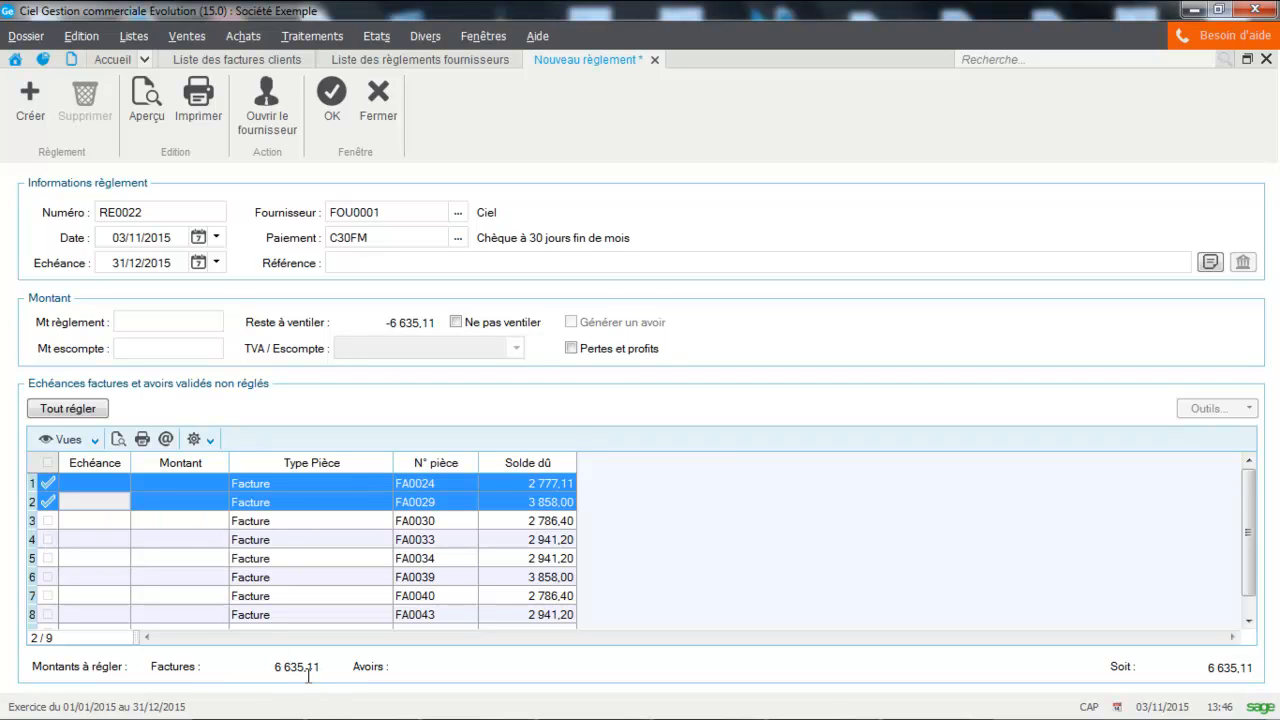
# Set the supplier settlement amount to 6 635,11
pyautogui.click(201, 320)
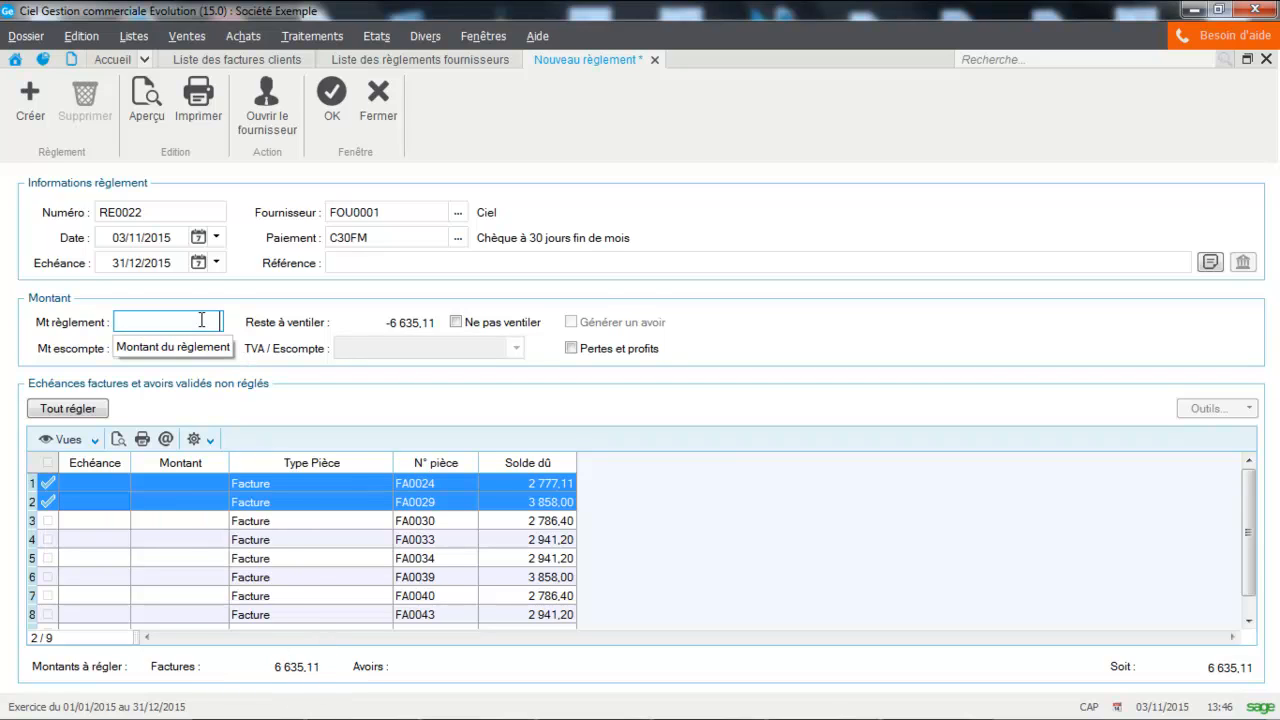
pyautogui.write('6 635')
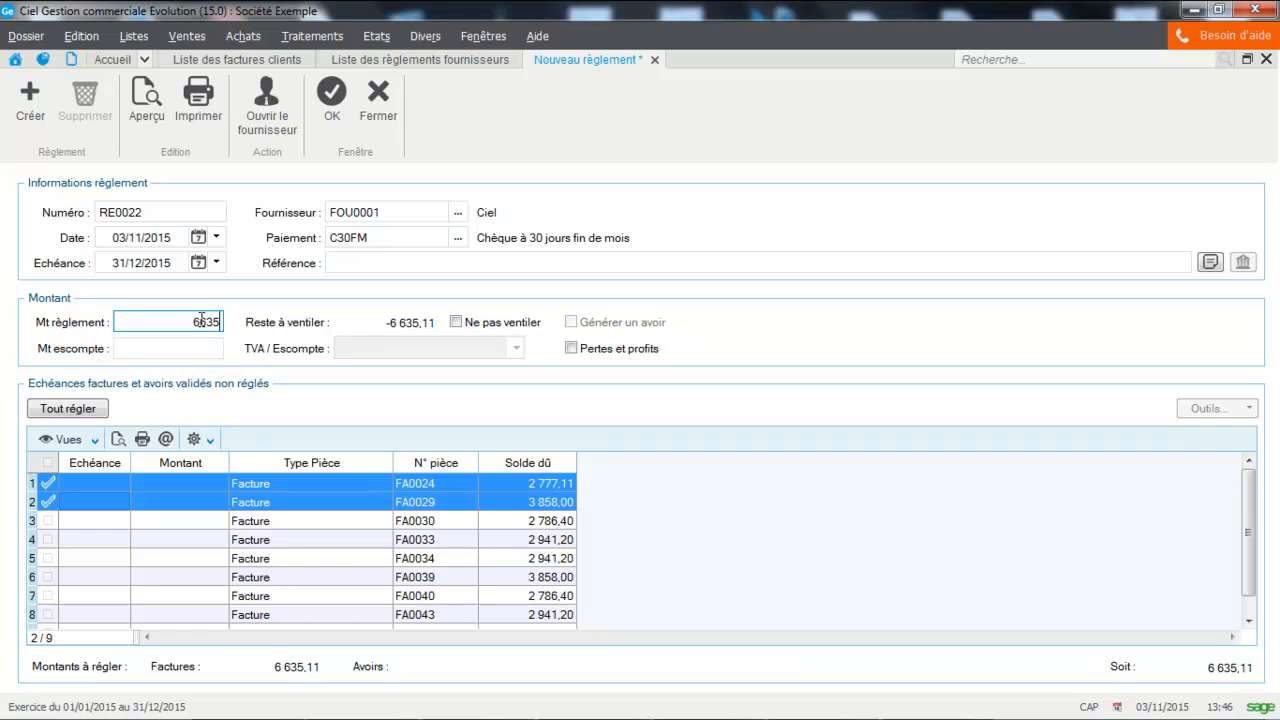
pyautogui.write(',11')
pyautogui.press('Tab')
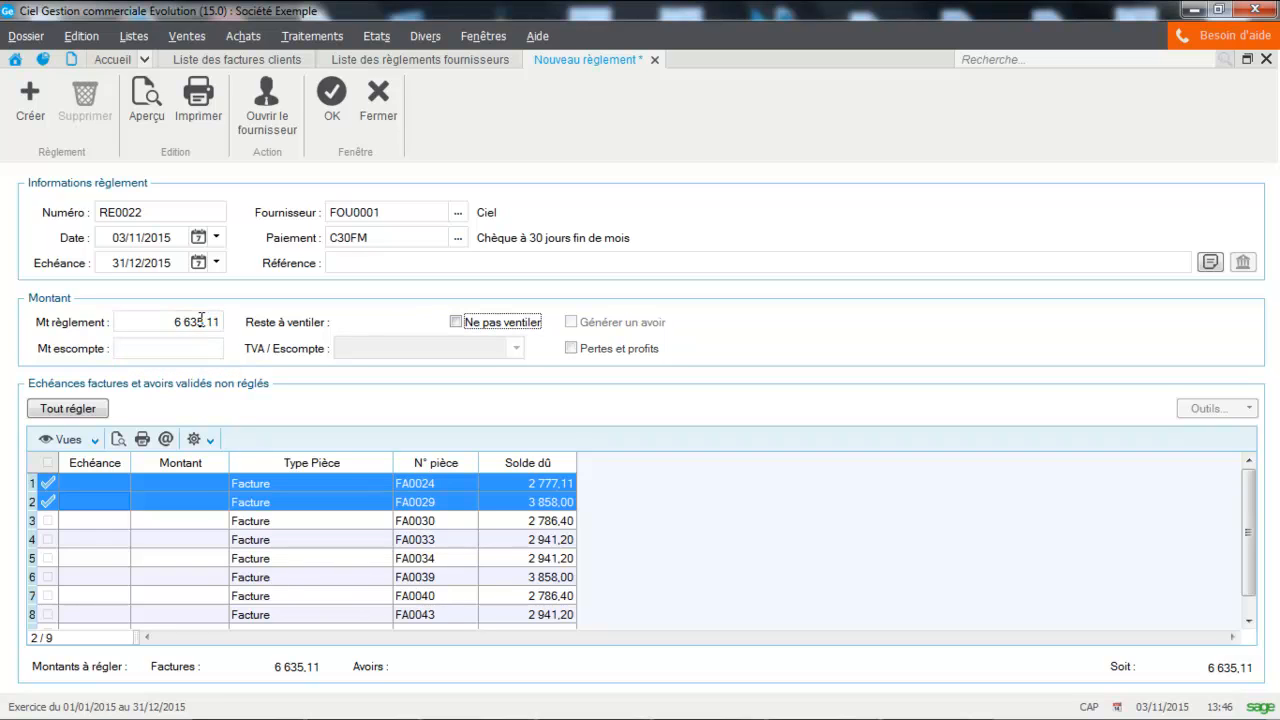
# Save the supplier settlement and close both the supplier settlement list and the customer invoice list
pyautogui.click(332, 100)
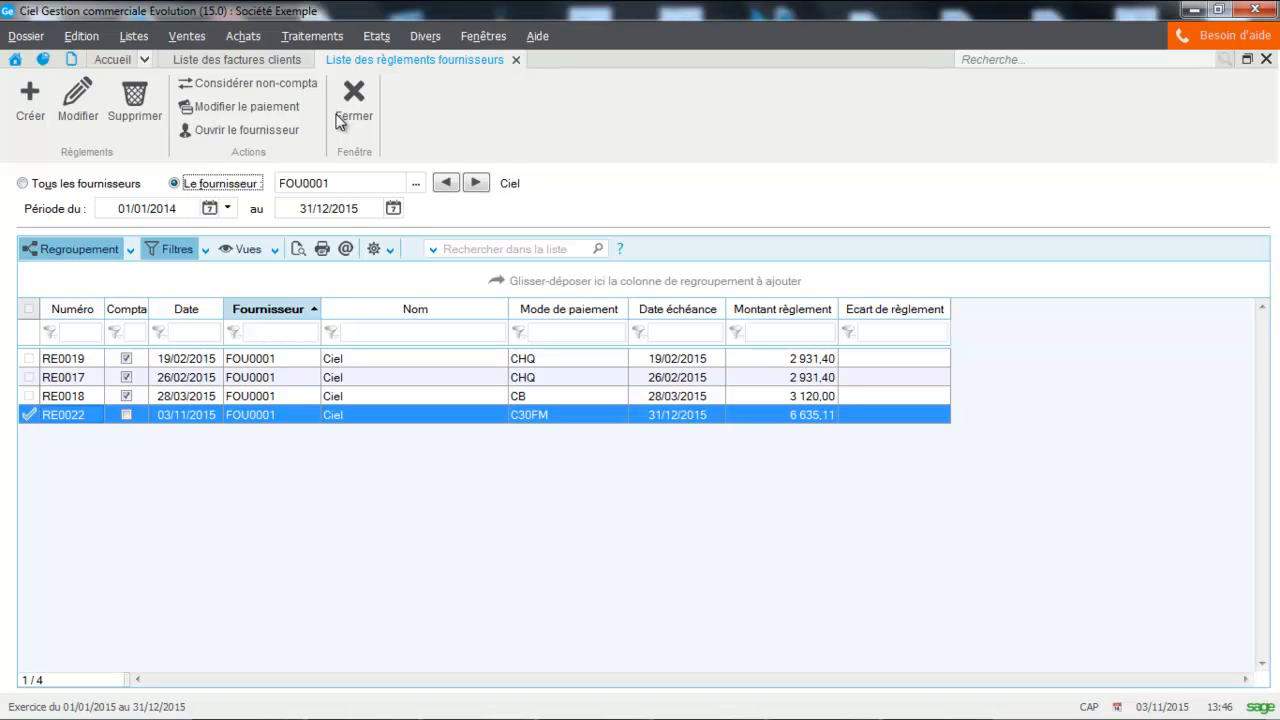
pyautogui.click(340, 118)
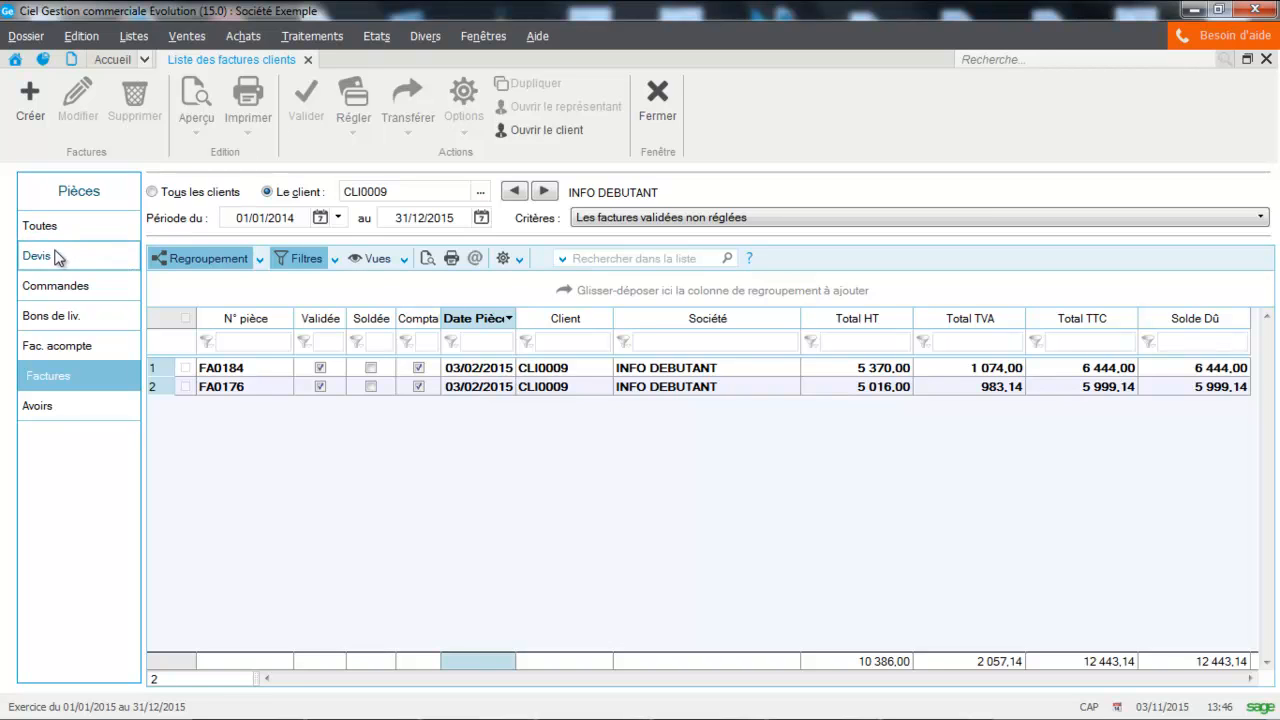
pyautogui.click(662, 104)
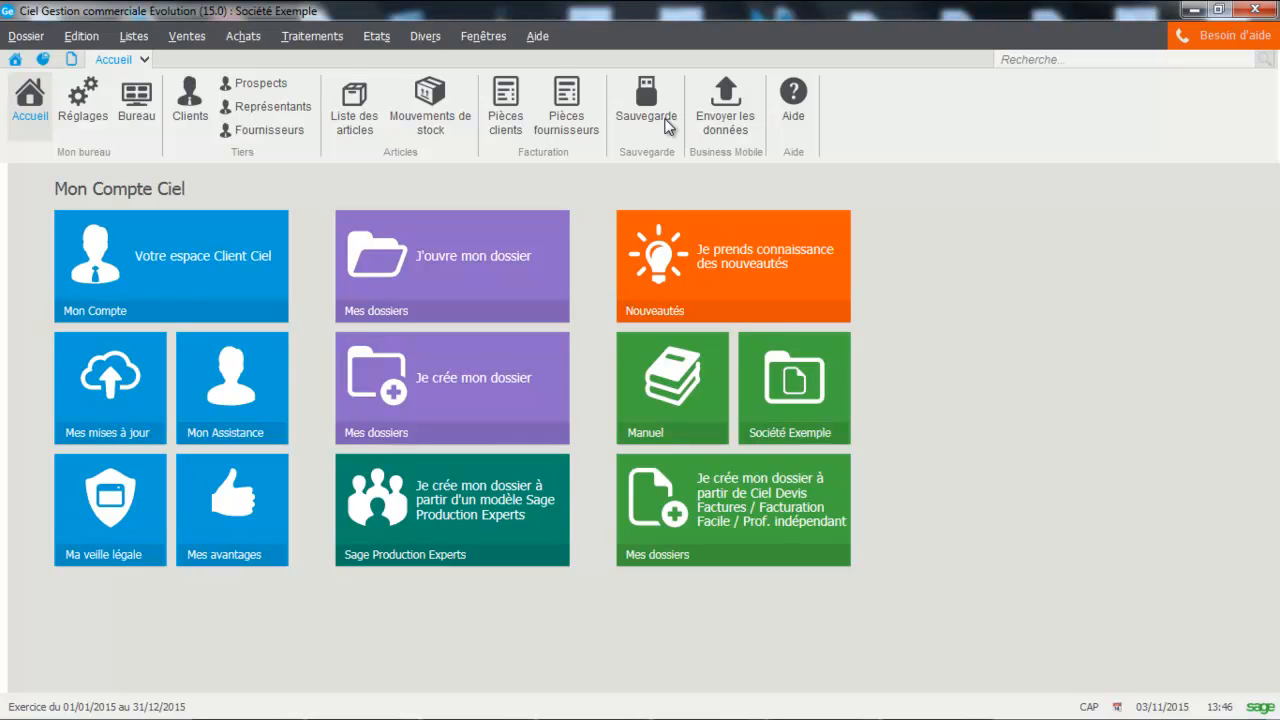
# Display the quotes of all customers, open the SOROTEX quote dated 22/12/2015 to examine it and close it
pyautogui.click(187, 38)
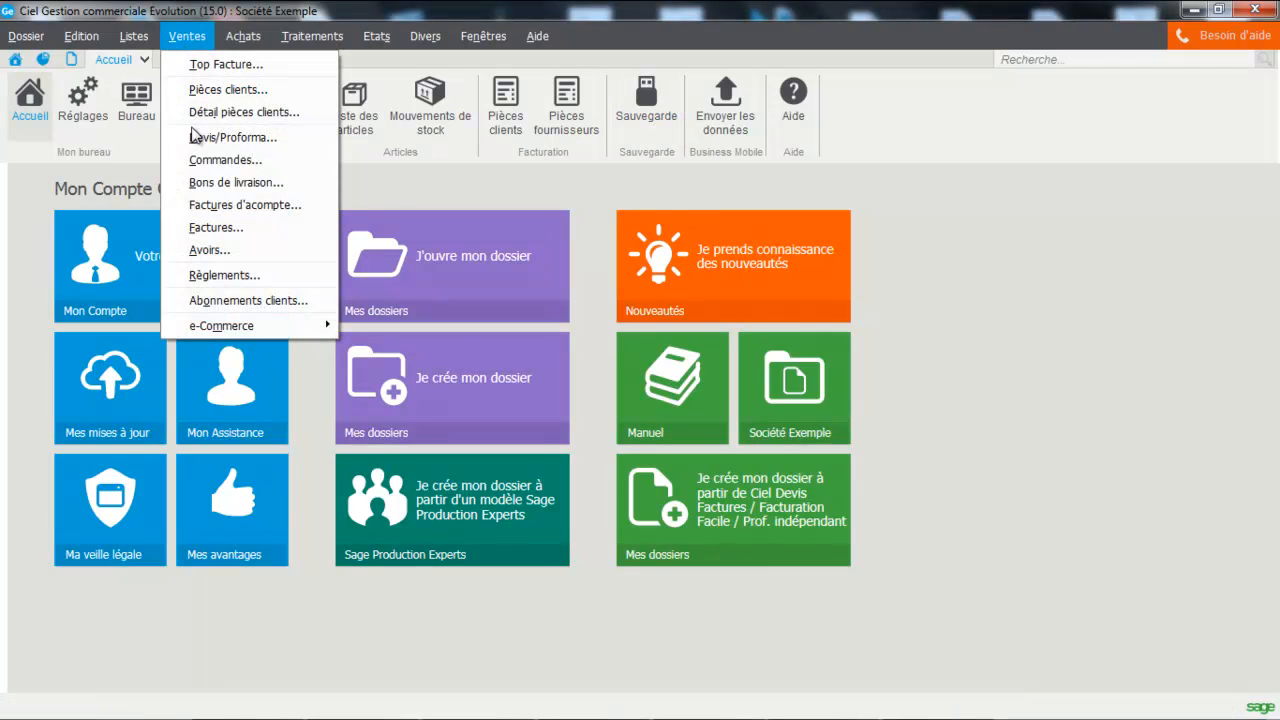
pyautogui.click(194, 137)
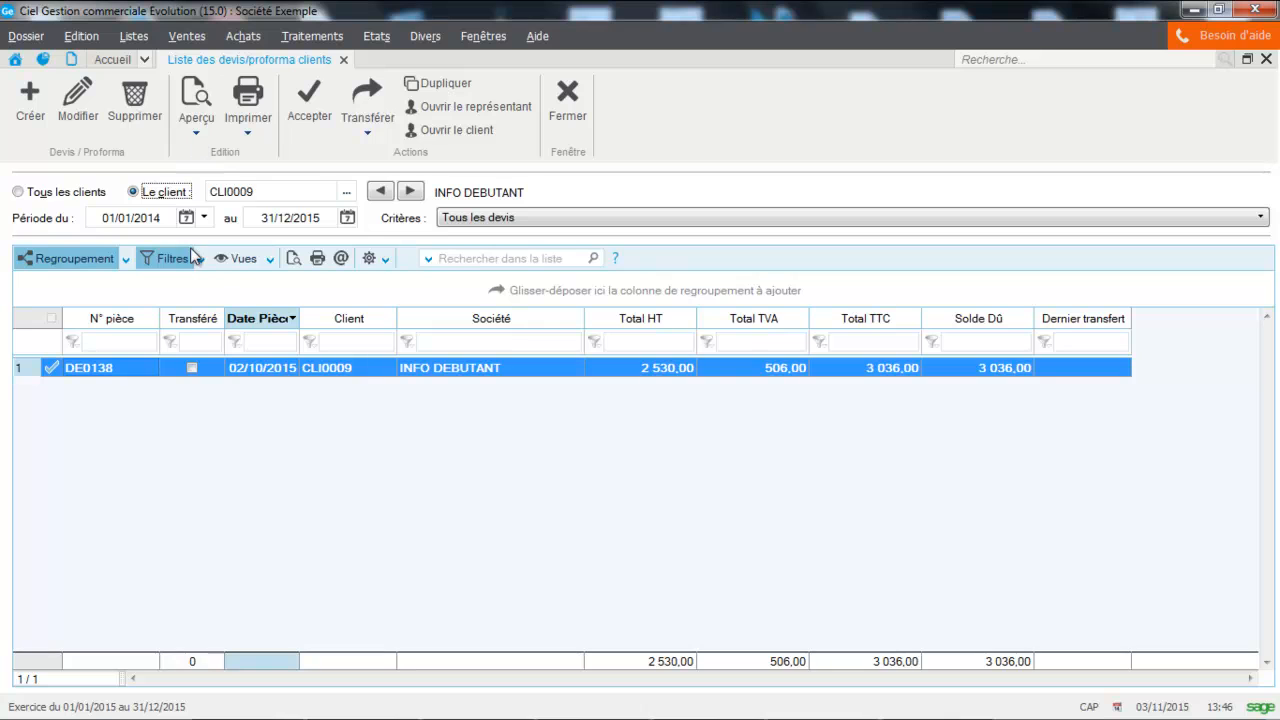
pyautogui.click(96, 192)
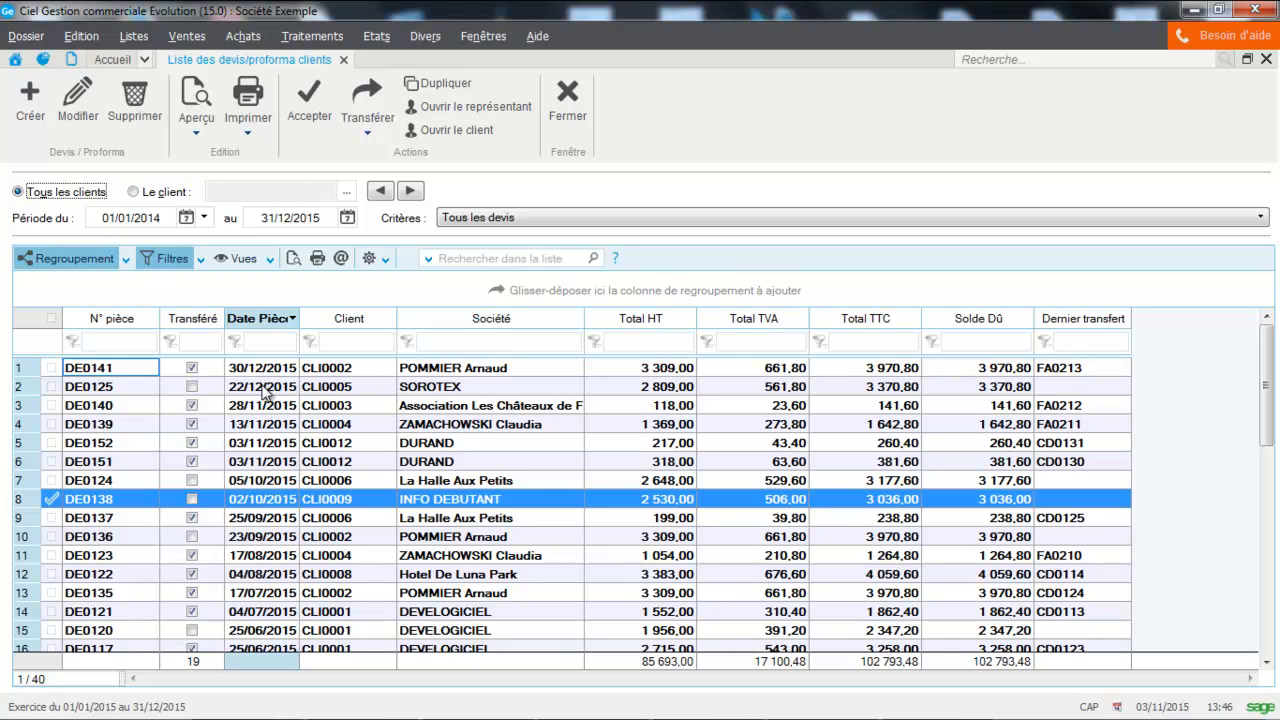
pyautogui.click(266, 390)
pyautogui.doubleClick(266, 390)
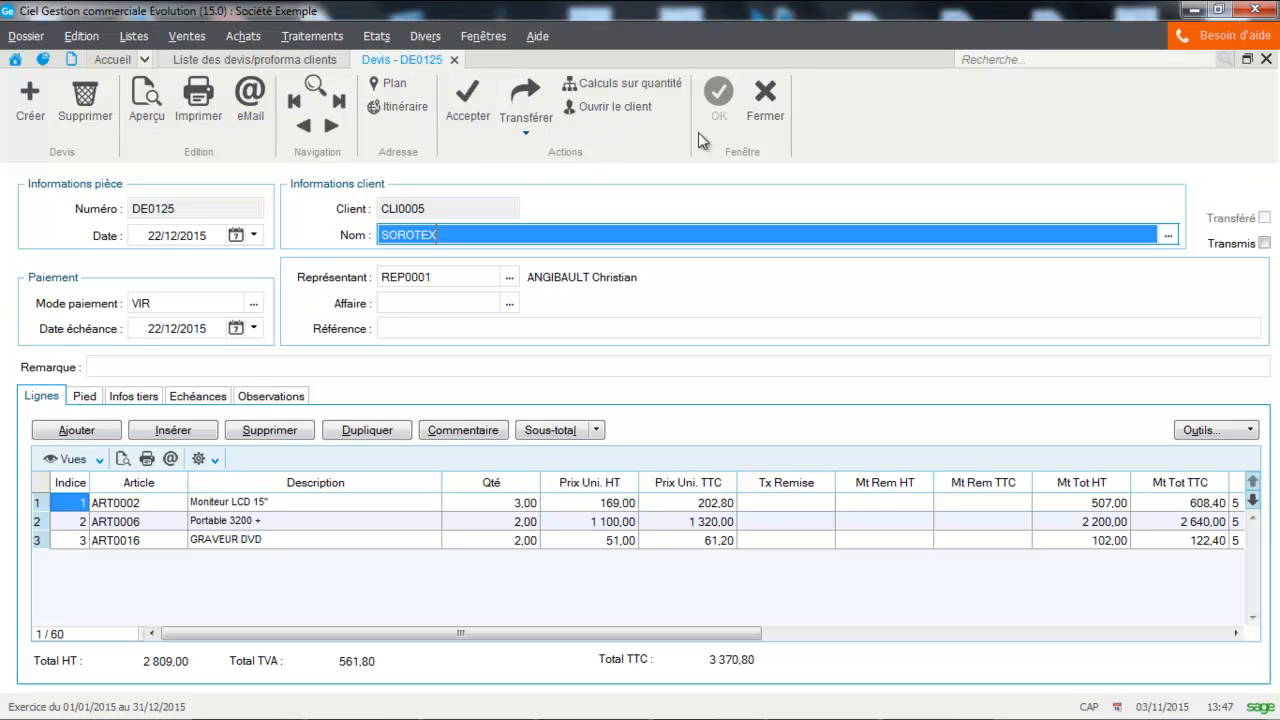
pyautogui.click(766, 112)
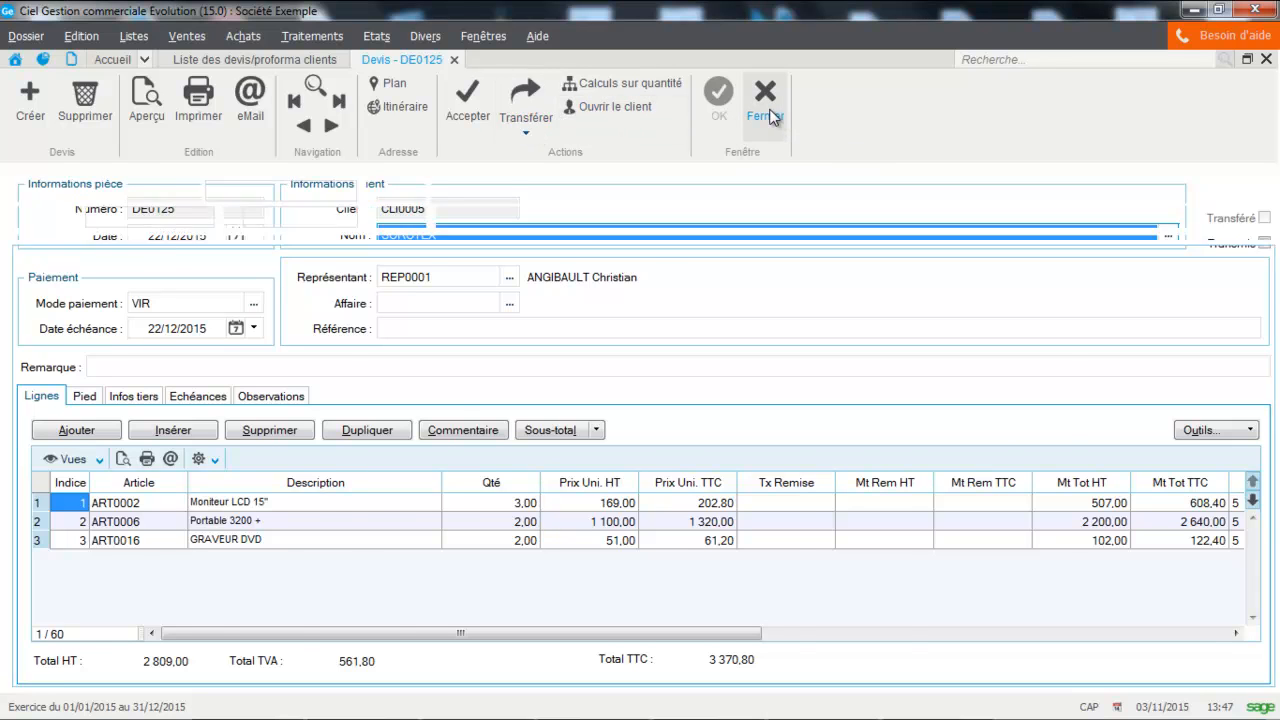
# Open the customer documents list and display the orders of all customers
pyautogui.click(137, 37)
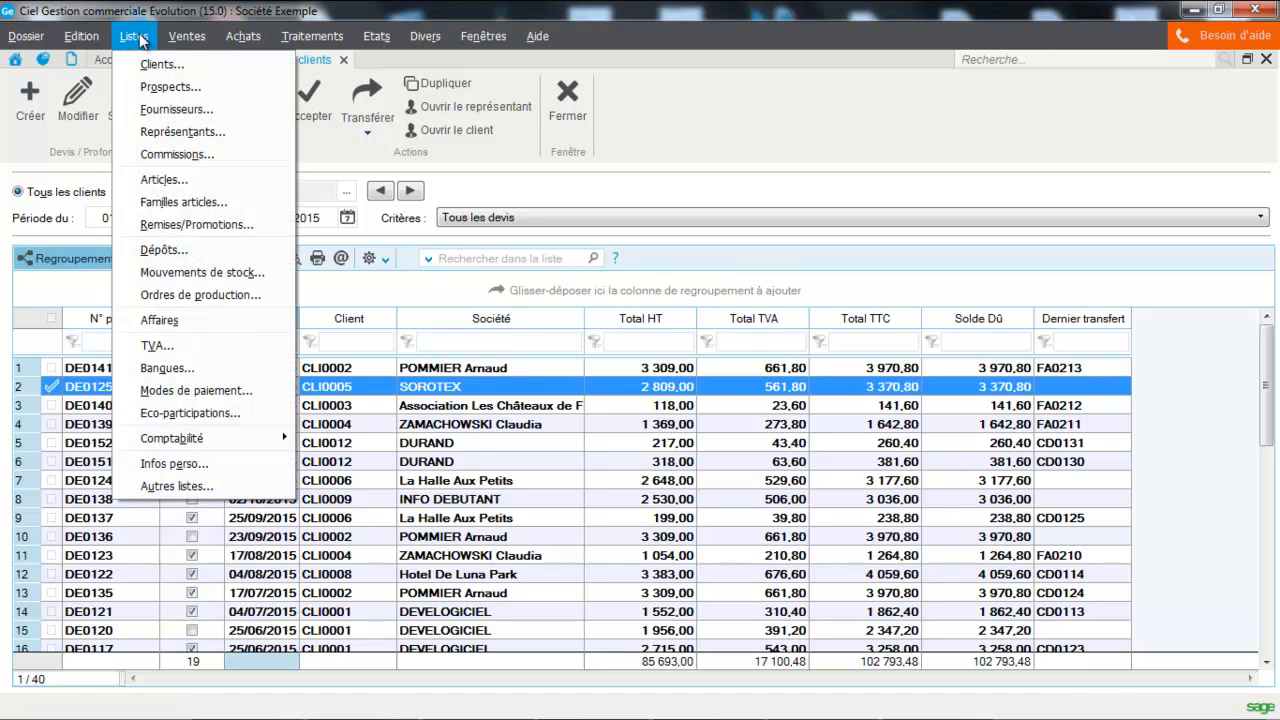
pyautogui.moveTo(187, 36)
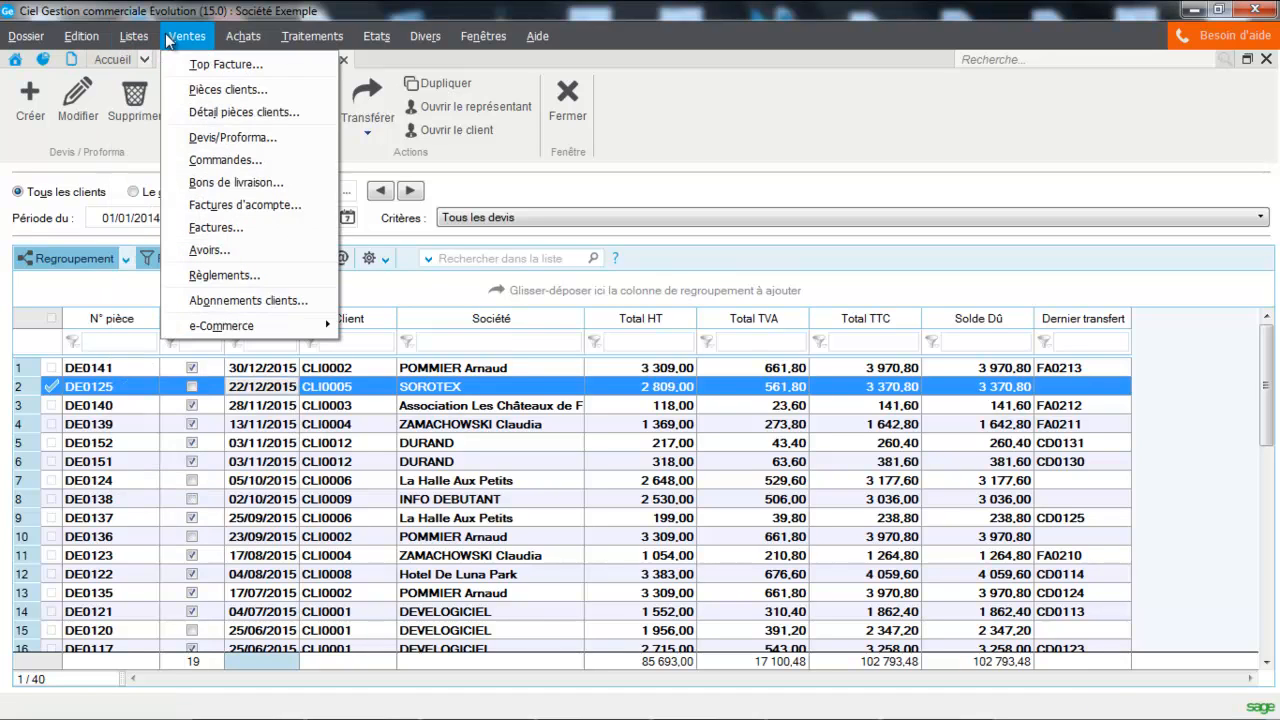
pyautogui.click(190, 92)
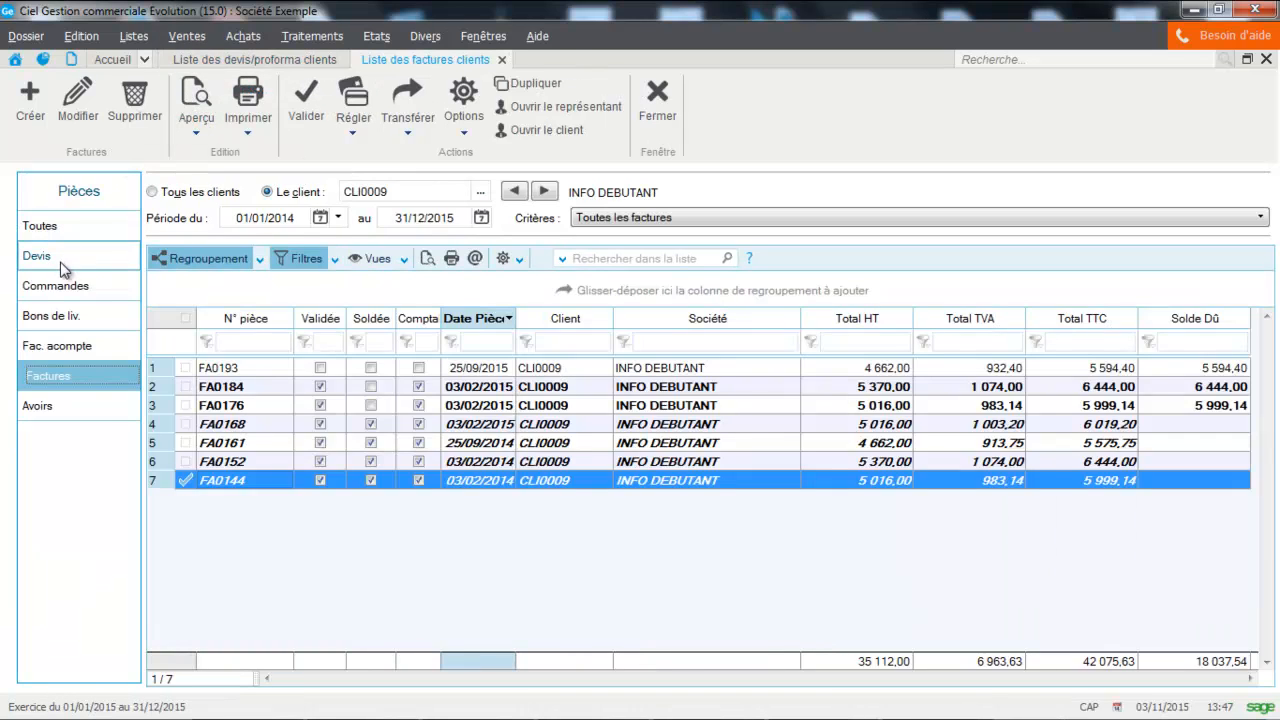
pyautogui.click(47, 290)
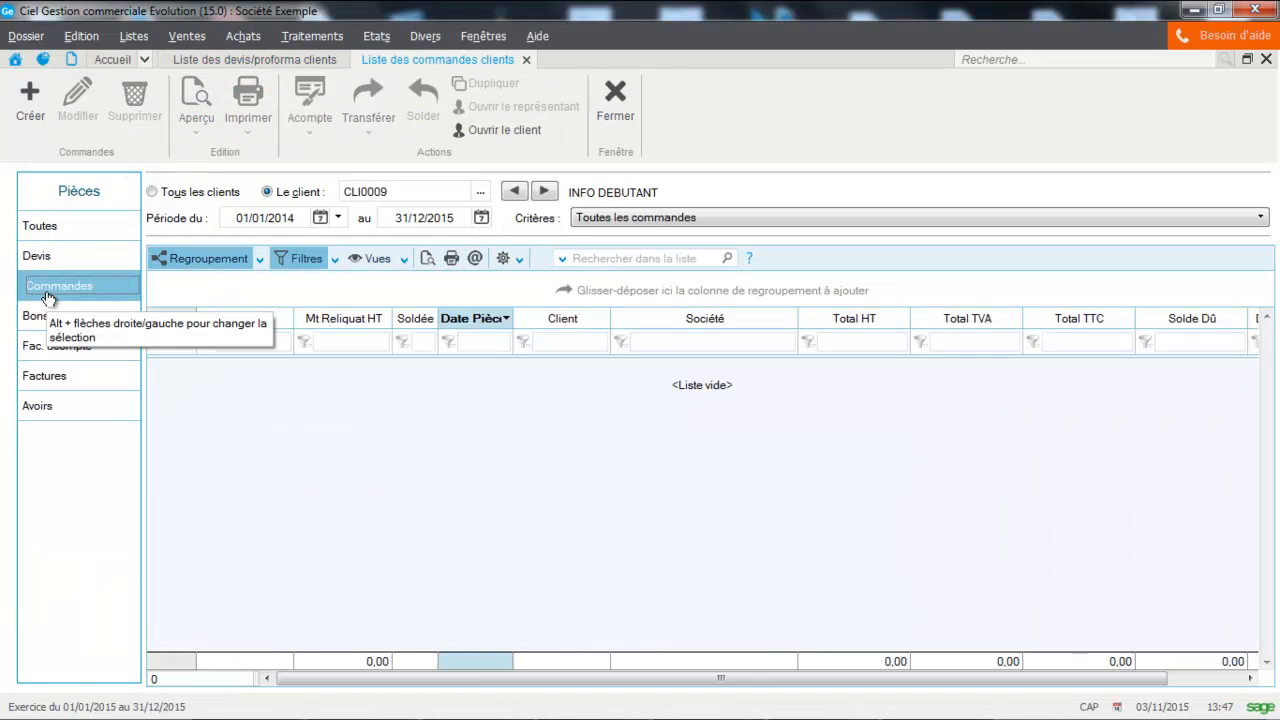
pyautogui.click(228, 192)
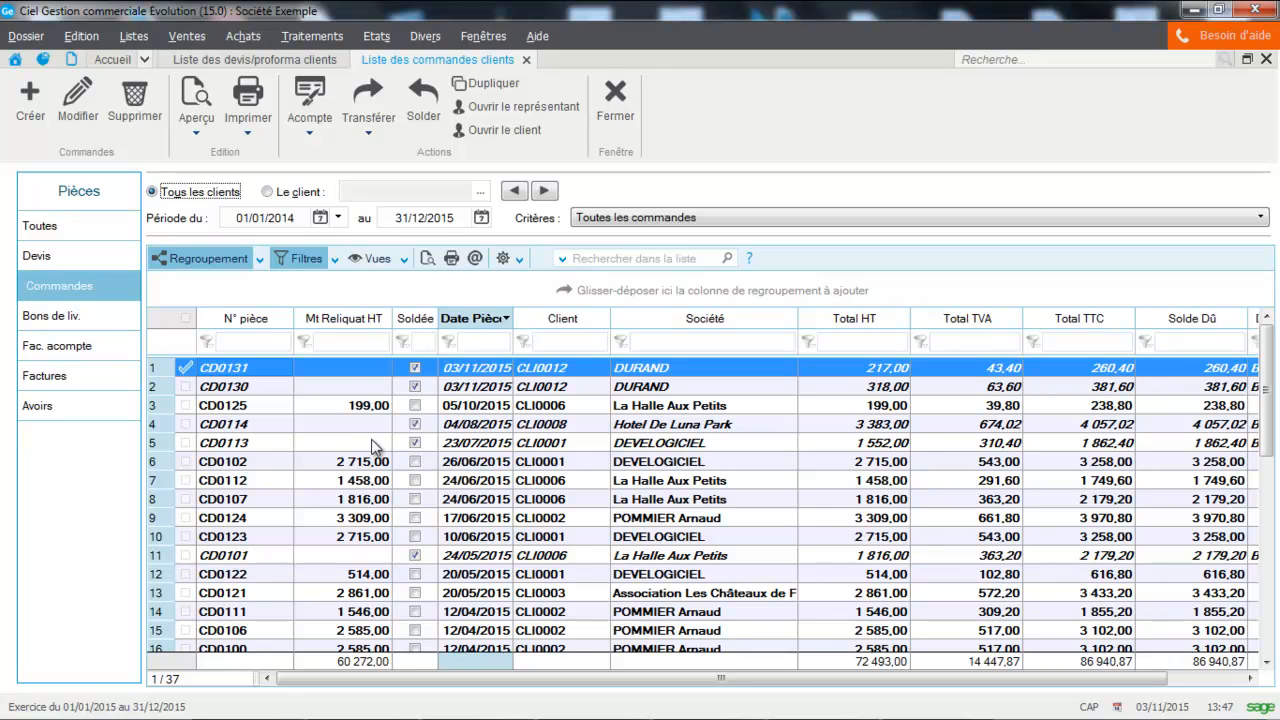
# Start a deposit entry on DEVELOGICIEL's order dated 26/06/2015 and set the deposit amount to 500
pyautogui.click(364, 466)
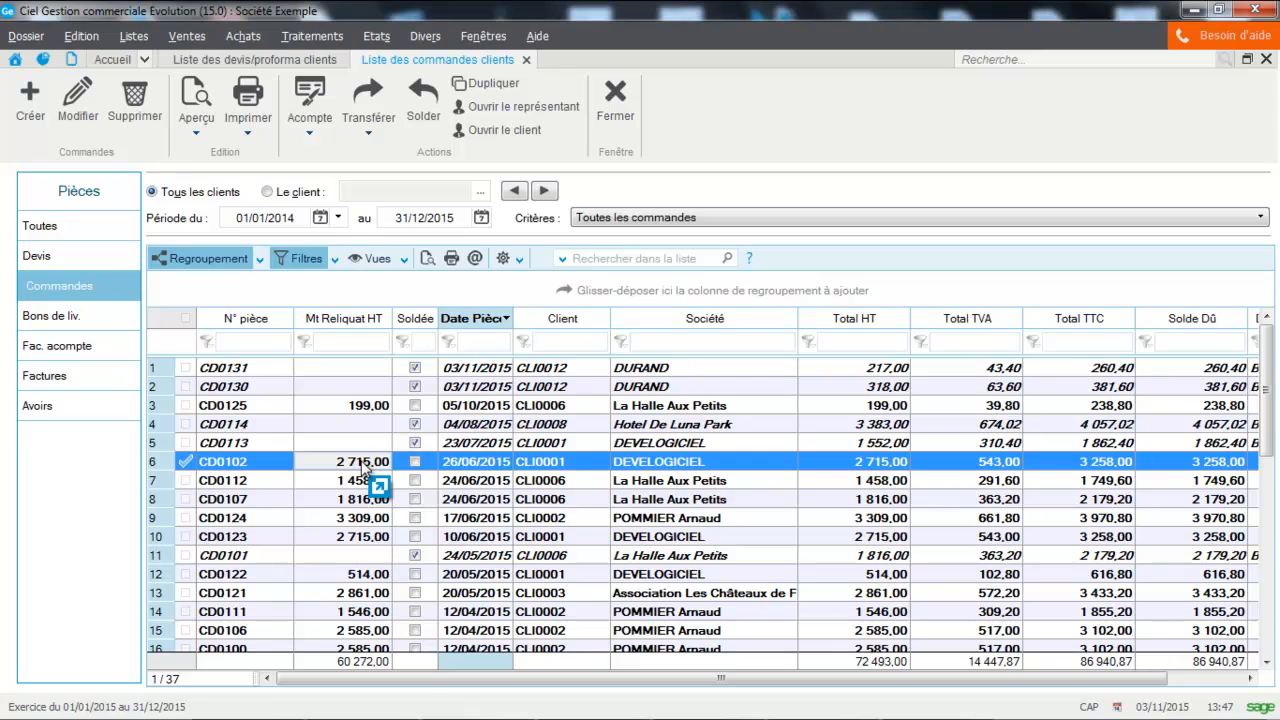
pyautogui.click(311, 128)
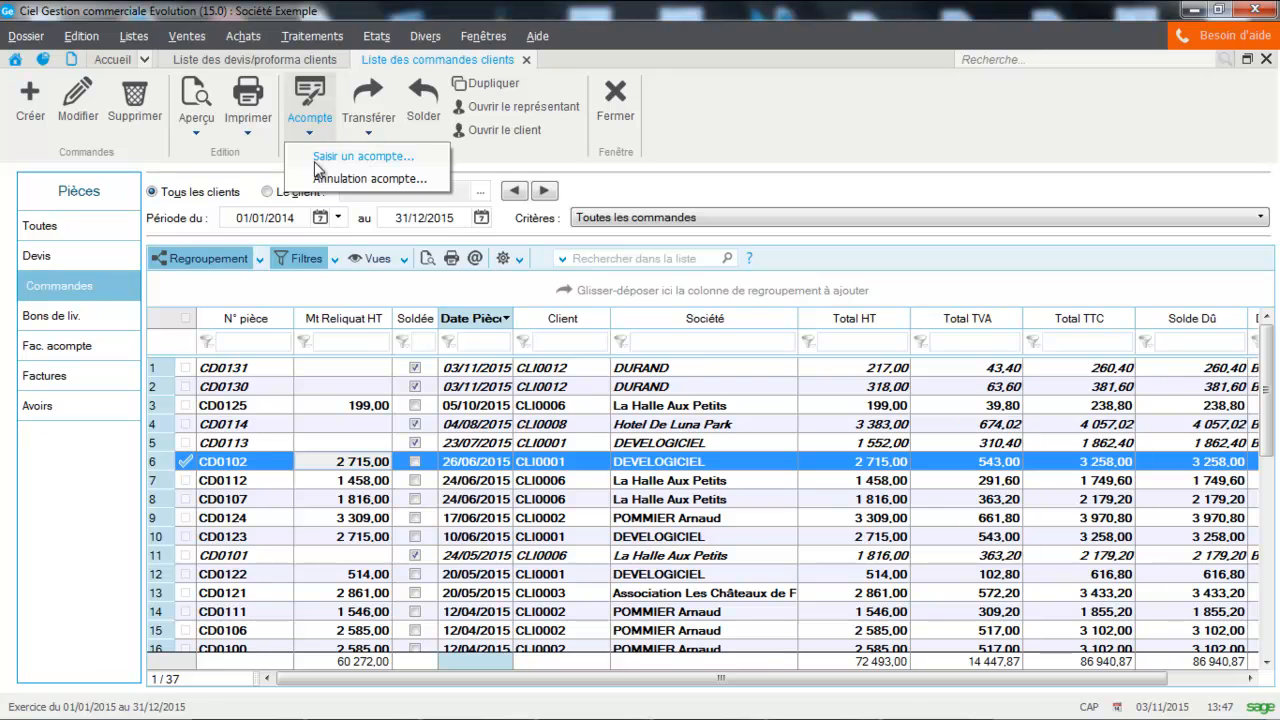
pyautogui.click(318, 162)
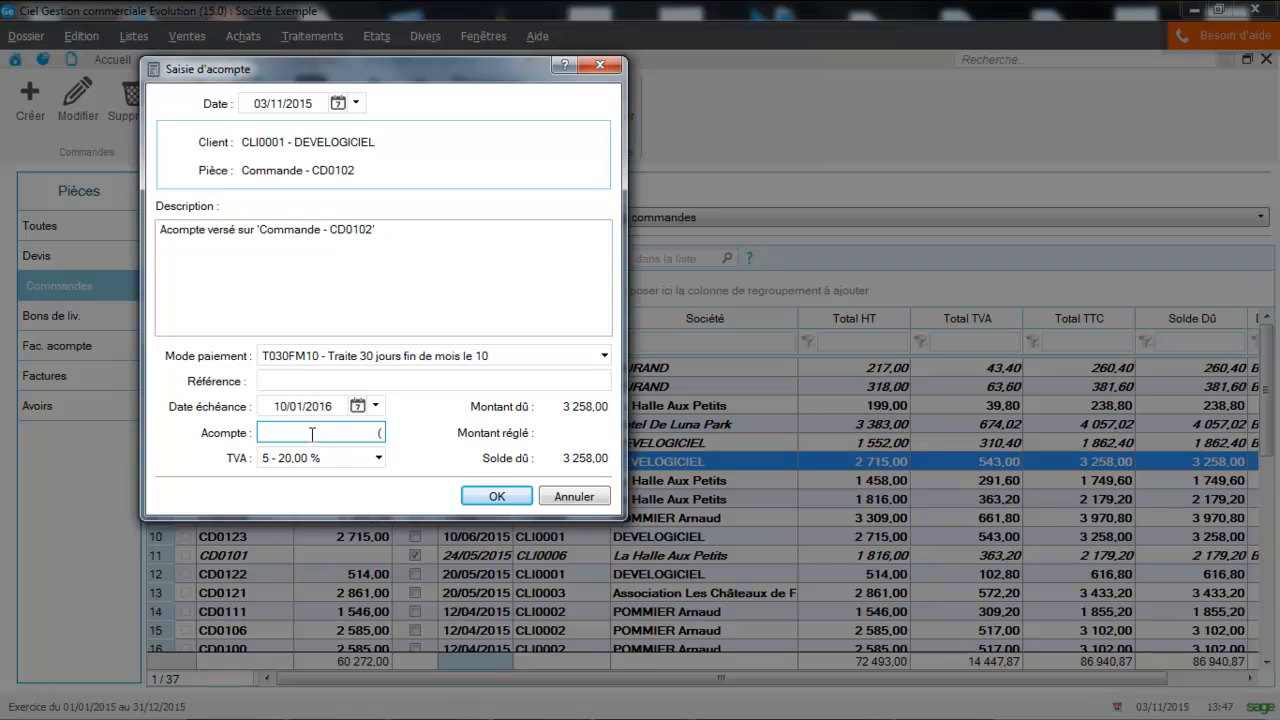
pyautogui.press('capslock')
pyautogui.write('500')
pyautogui.press('Tab')
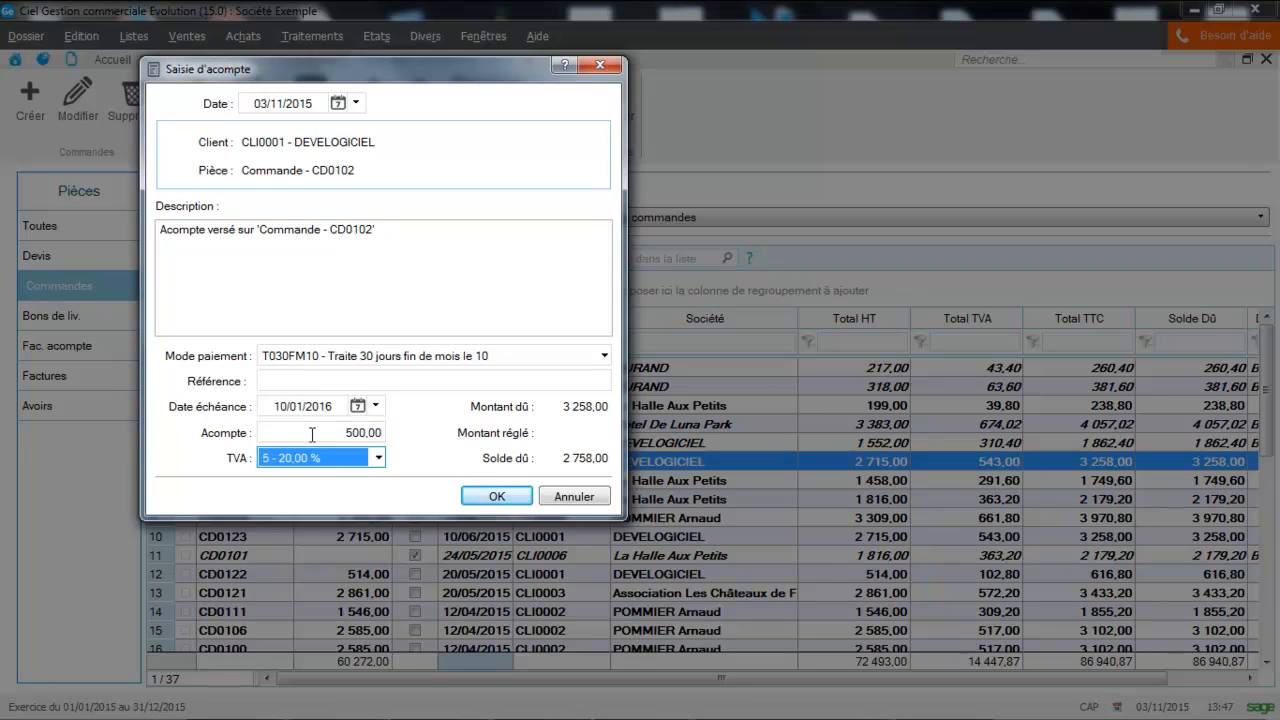
# Set the deposit's VAT rate to 5 - 20,00 %, validate the deposit and close the report
pyautogui.click(375, 456)
pyautogui.click(357, 479)
pyautogui.click(377, 459)
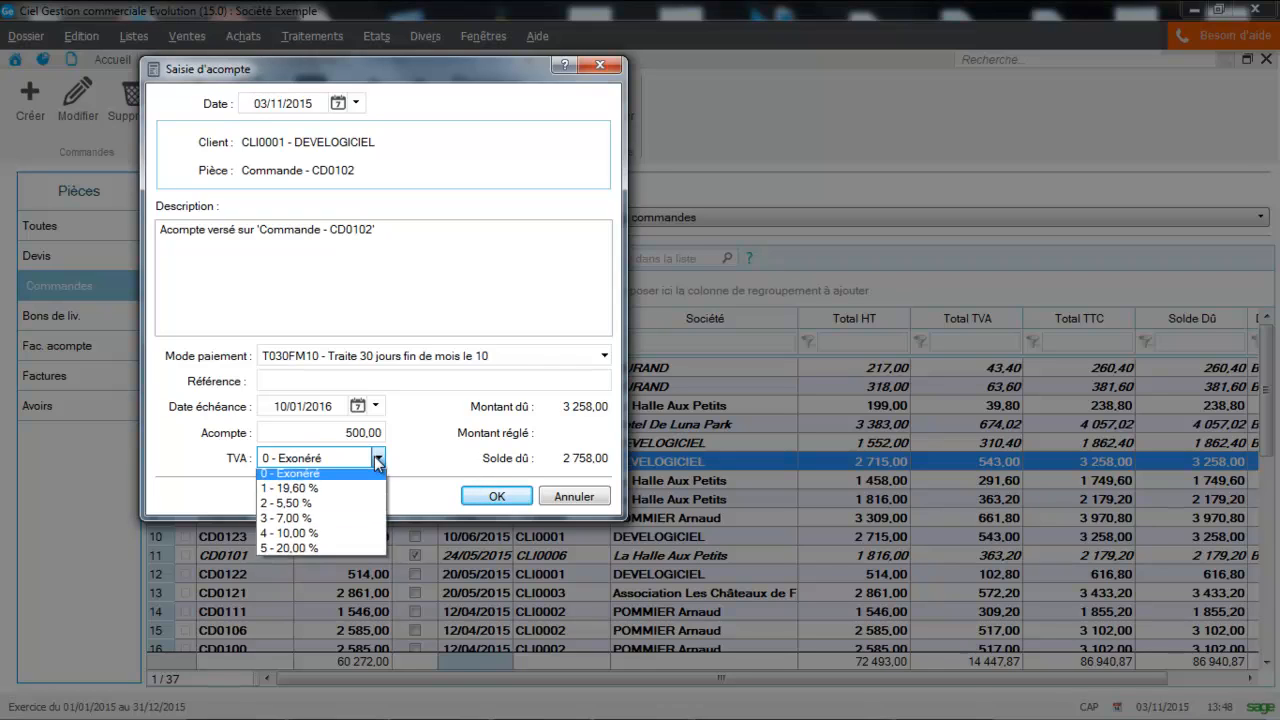
pyautogui.click(327, 553)
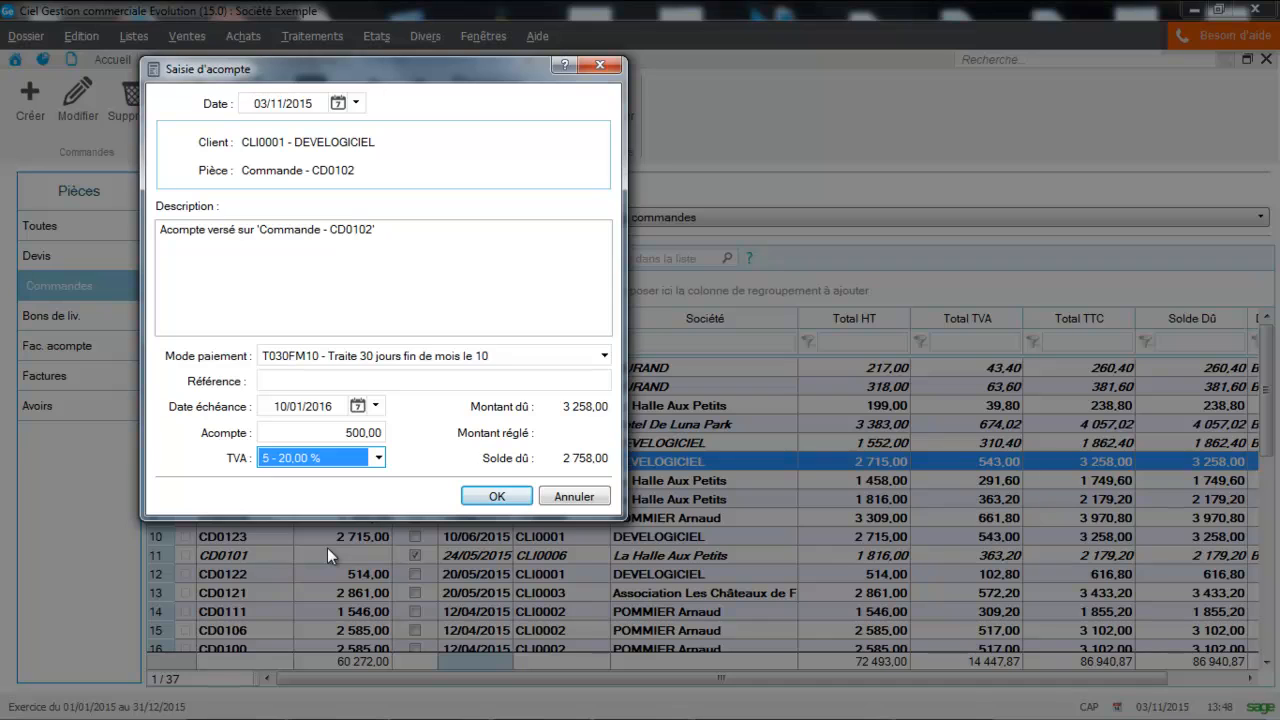
pyautogui.click(492, 497)
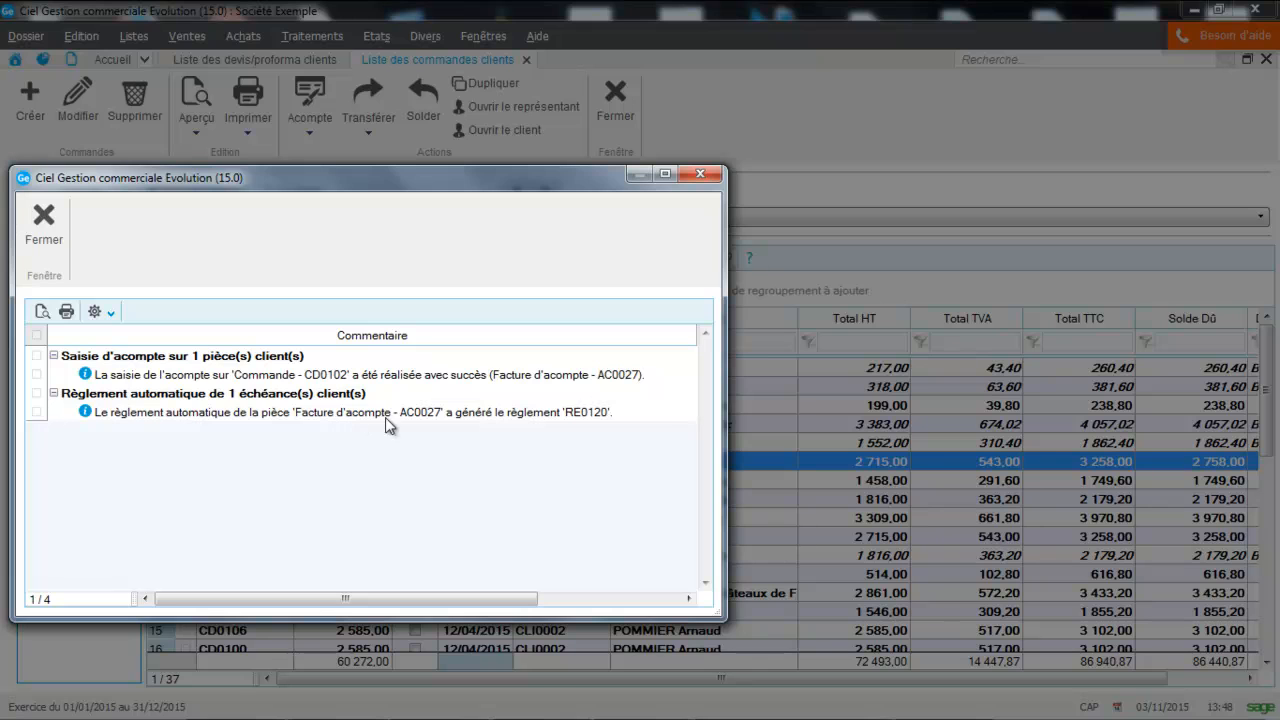
pyautogui.click(28, 258)
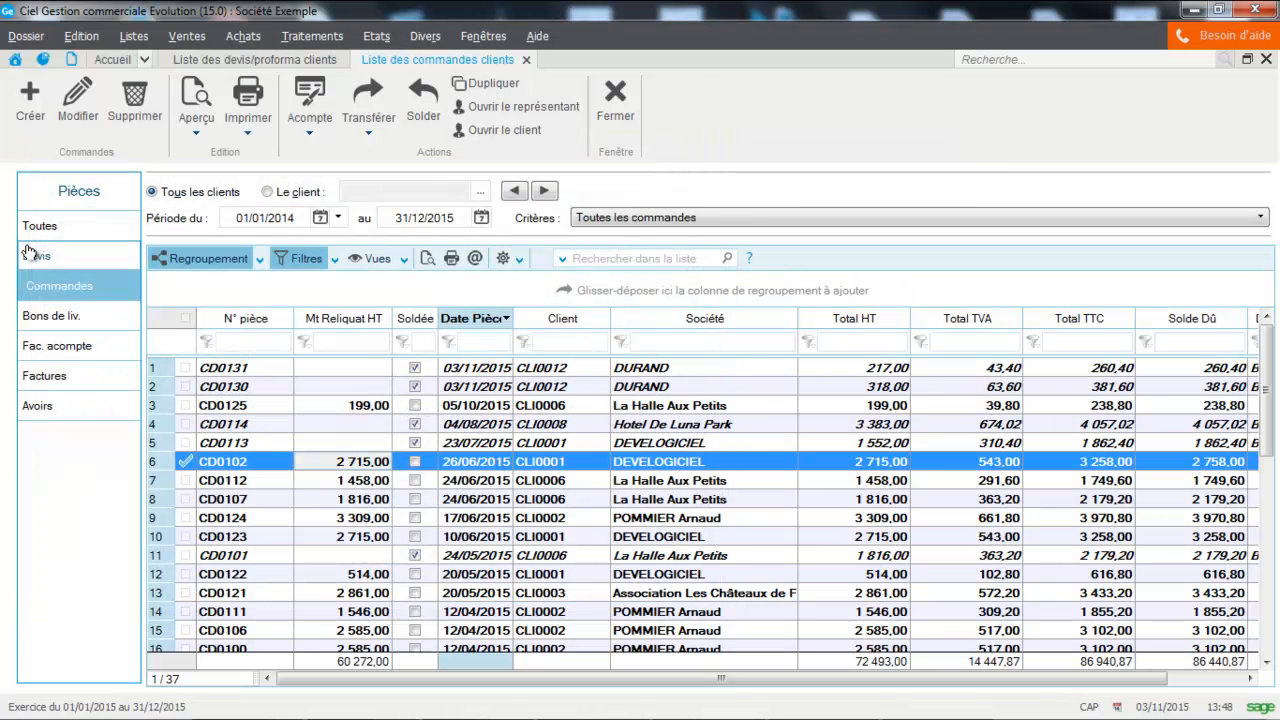
# Preview DEVELOGICIEL's deposit invoice dated 03/11/2015 with the Facture d'acompte layout, examine it and close the preview
pyautogui.click(46, 354)
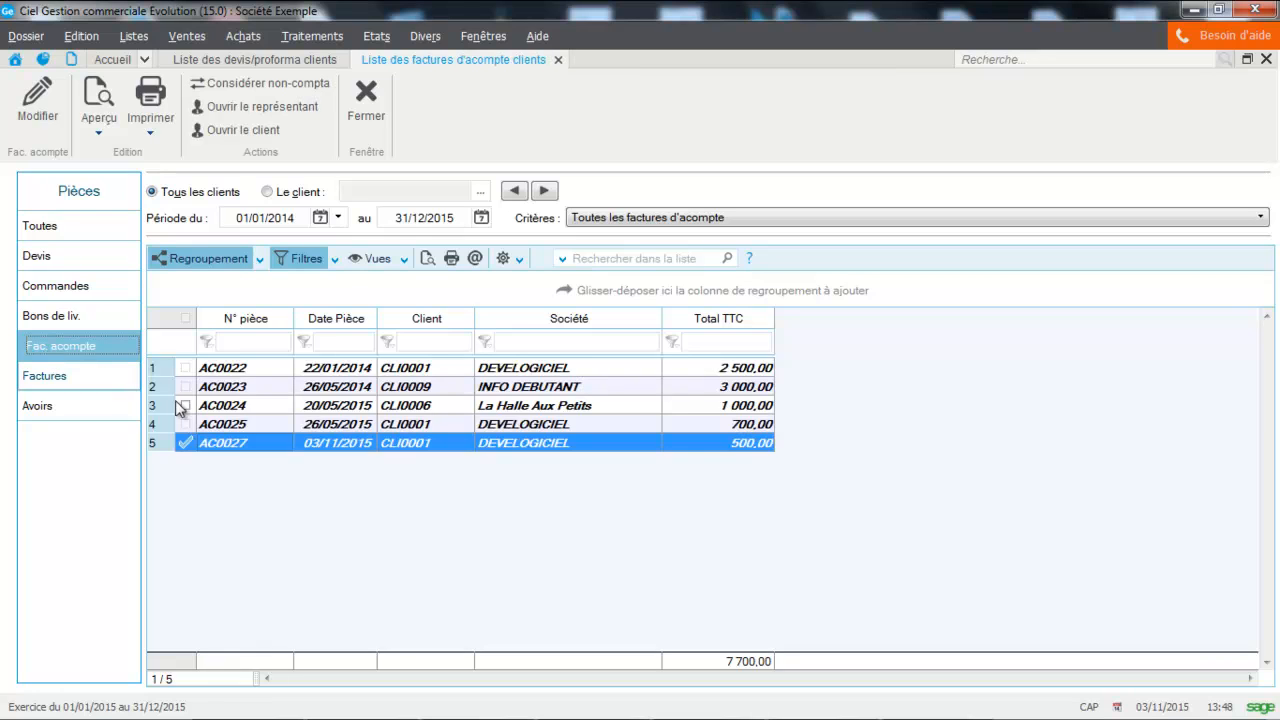
pyautogui.click(98, 128)
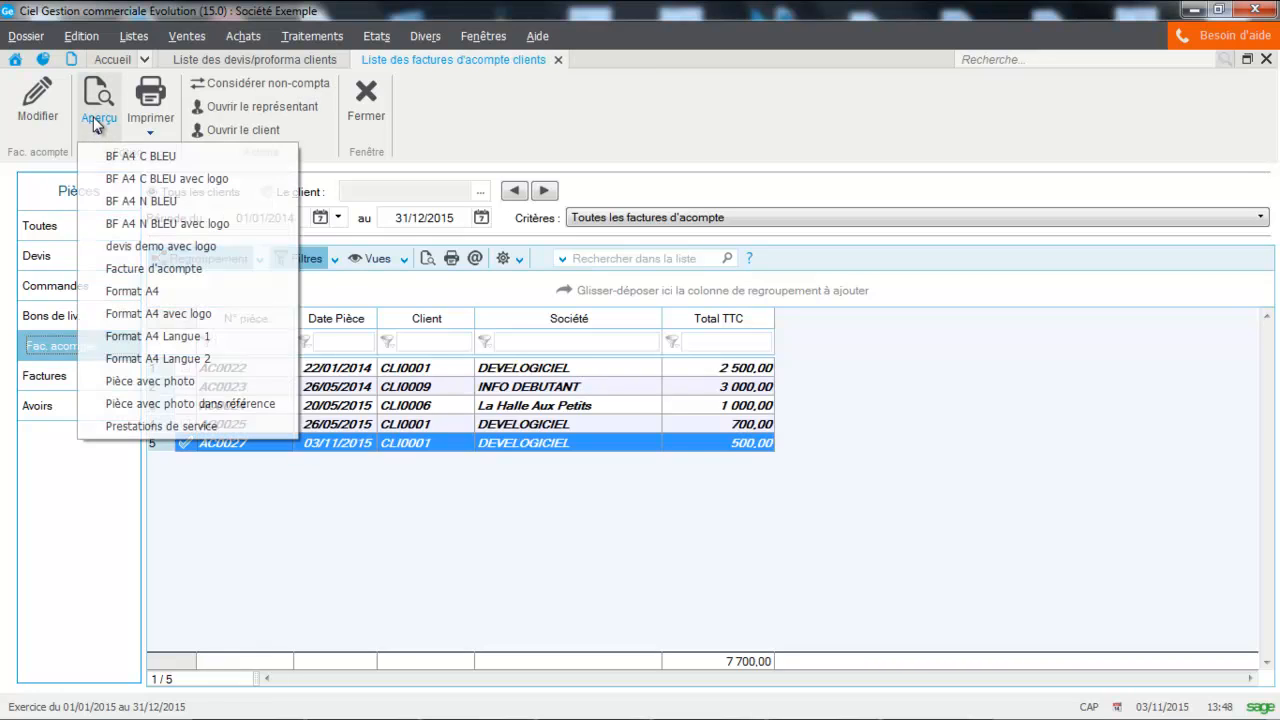
pyautogui.click(118, 270)
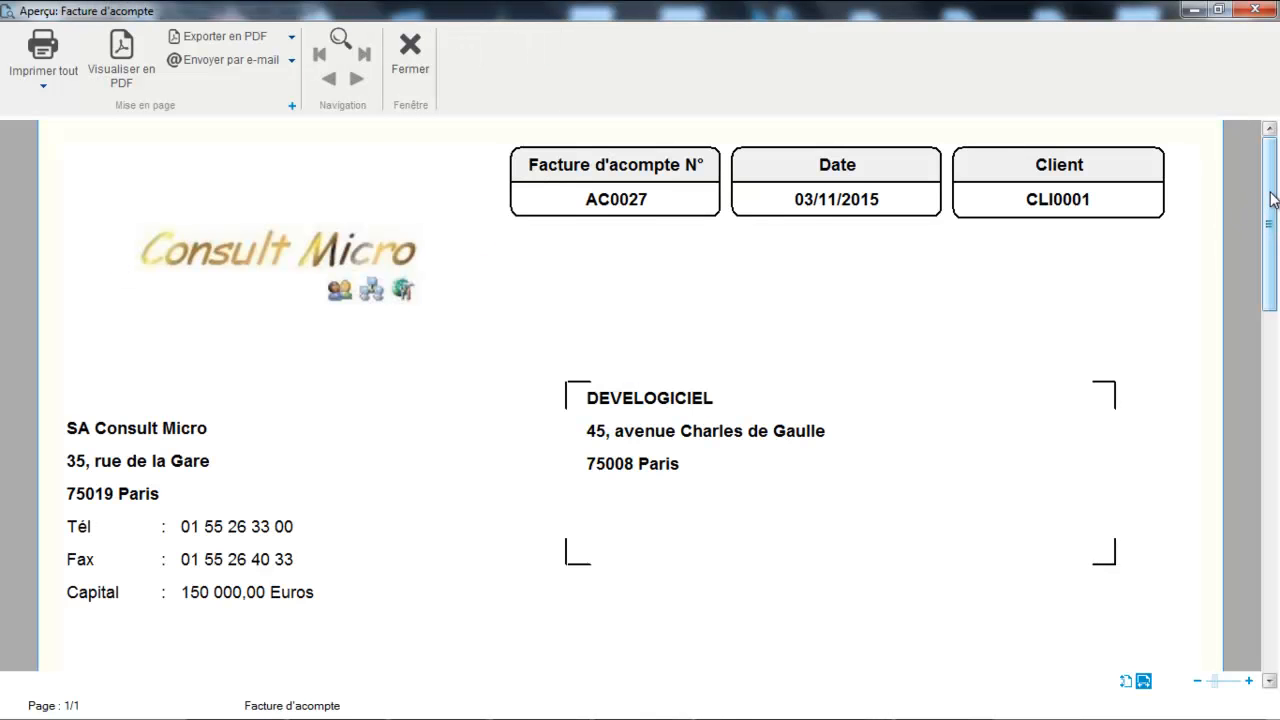
pyautogui.moveTo(1270, 196); pyautogui.dragTo(1270, 259)
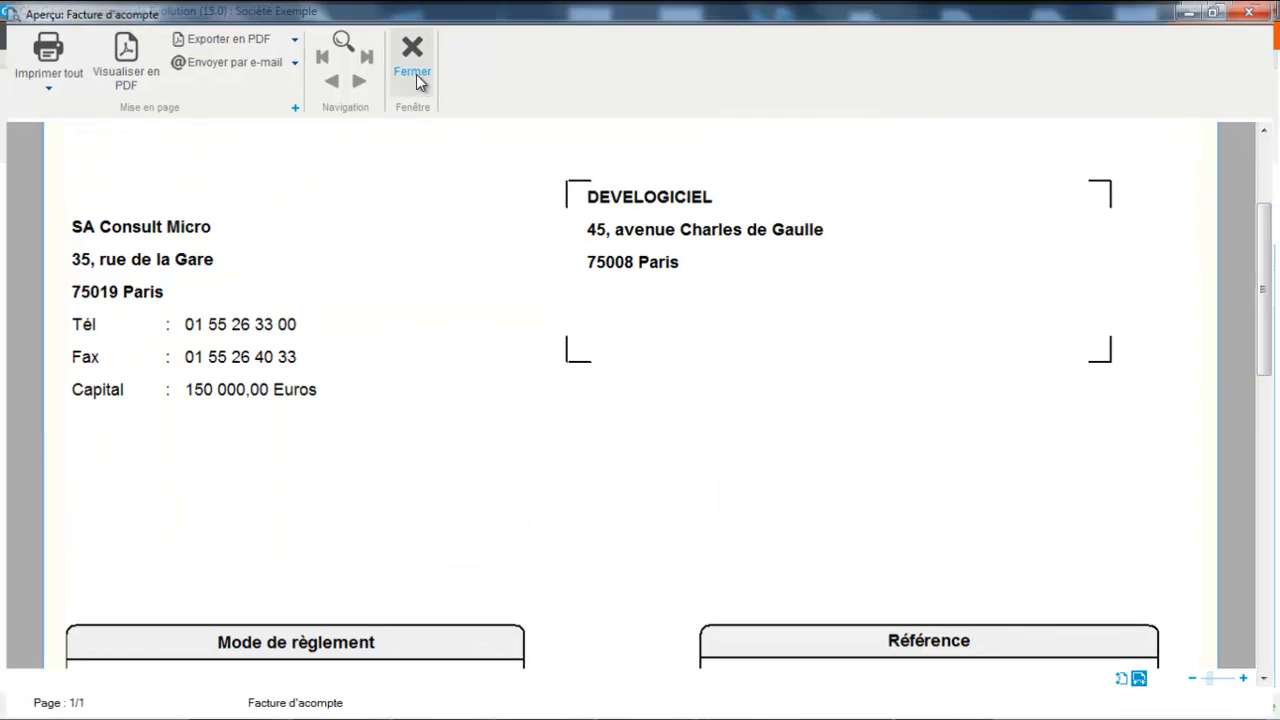
pyautogui.click(416, 74)
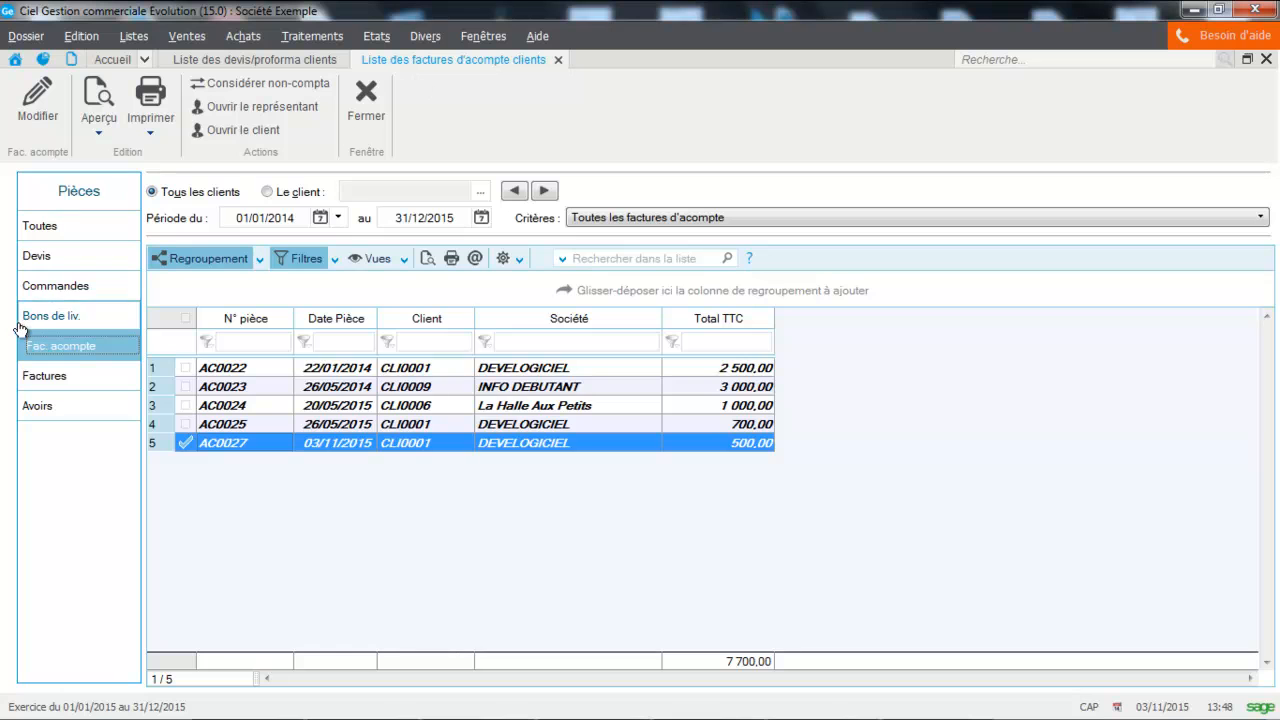
# Preview DEVELOGICIEL's order dated 26/06/2015 in Format A4, check the deposit and net amount due, and close the preview
pyautogui.click(48, 297)
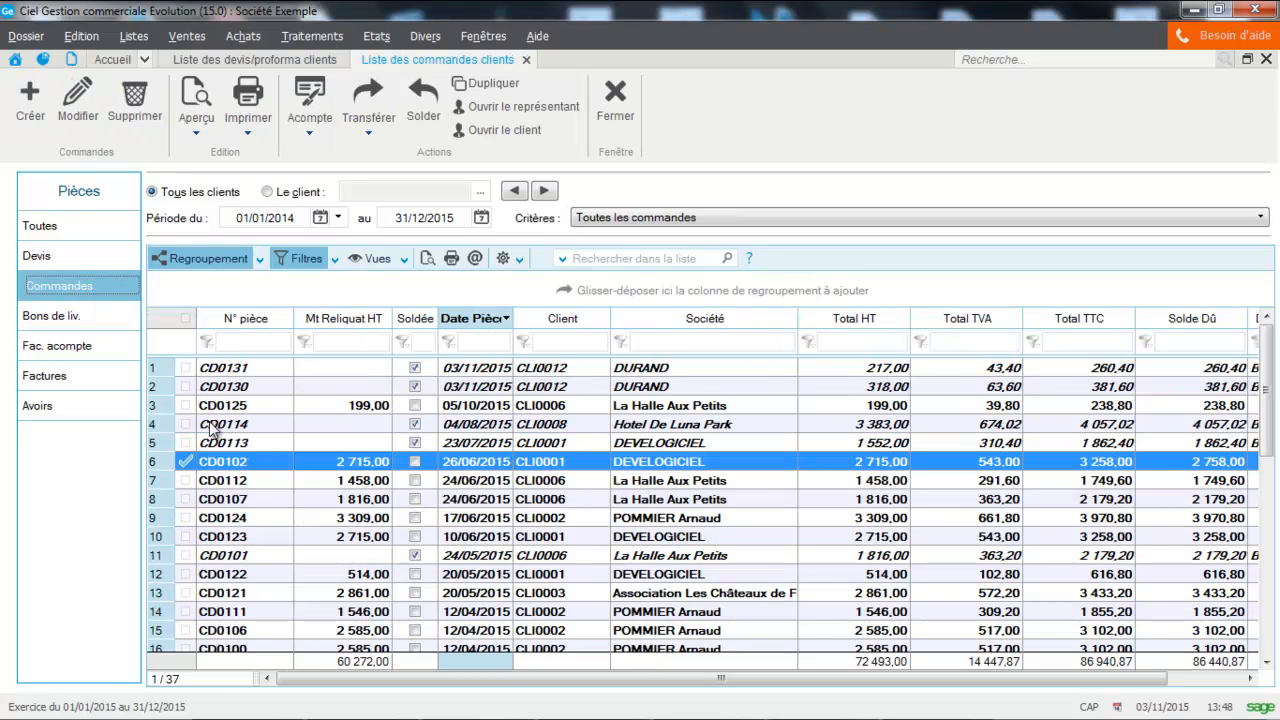
pyautogui.click(198, 104)
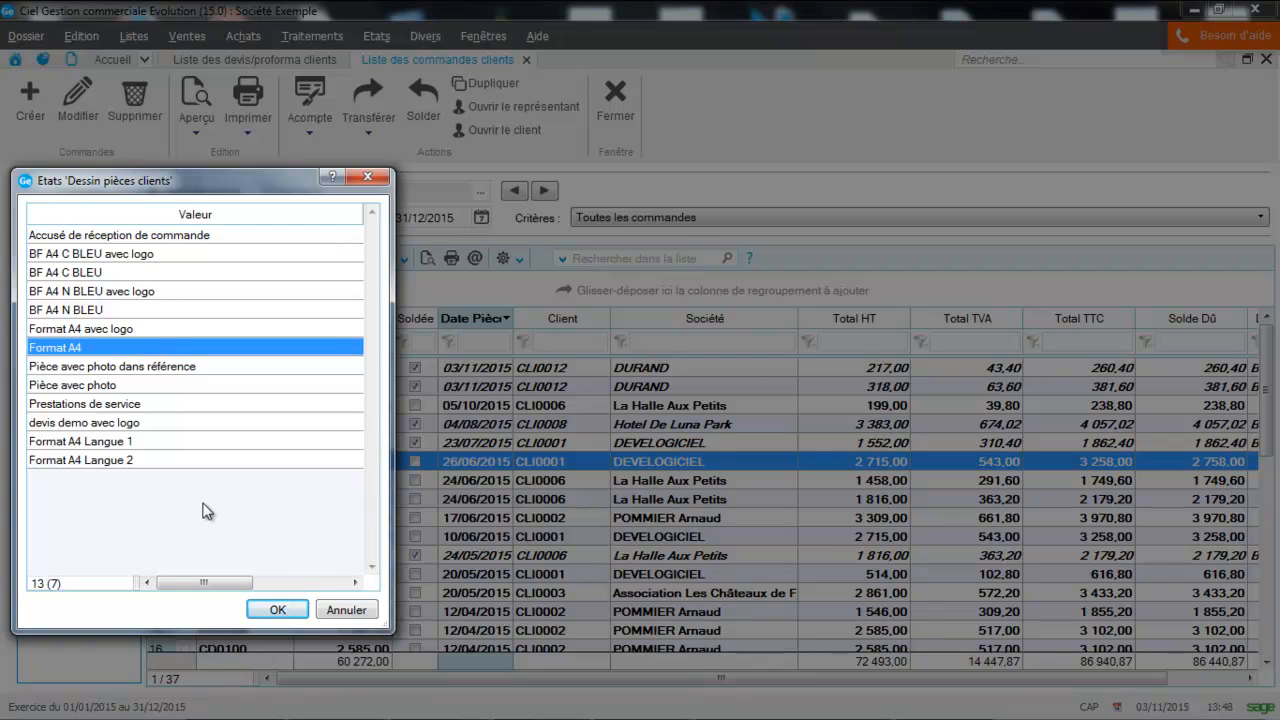
pyautogui.click(272, 608)
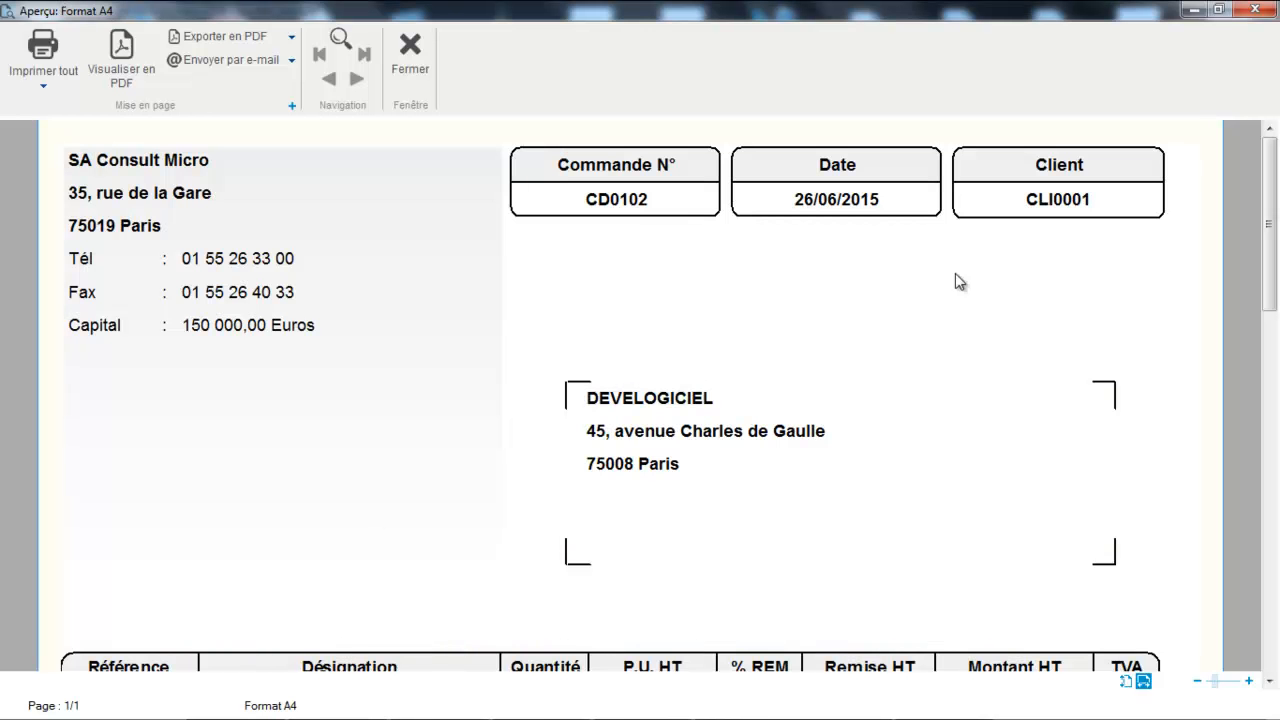
pyautogui.moveTo(1270, 180); pyautogui.dragTo(1270, 304)
pyautogui.scroll(-5, 1183, 563)
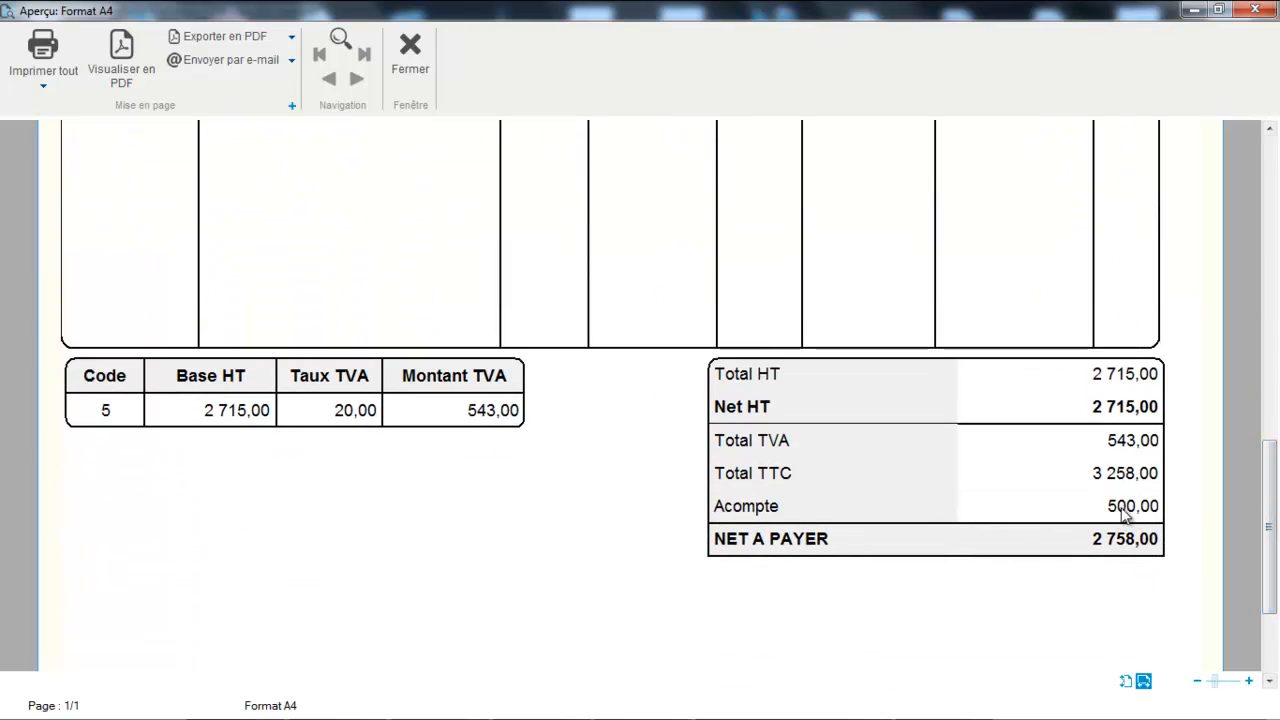
pyautogui.click(417, 76)
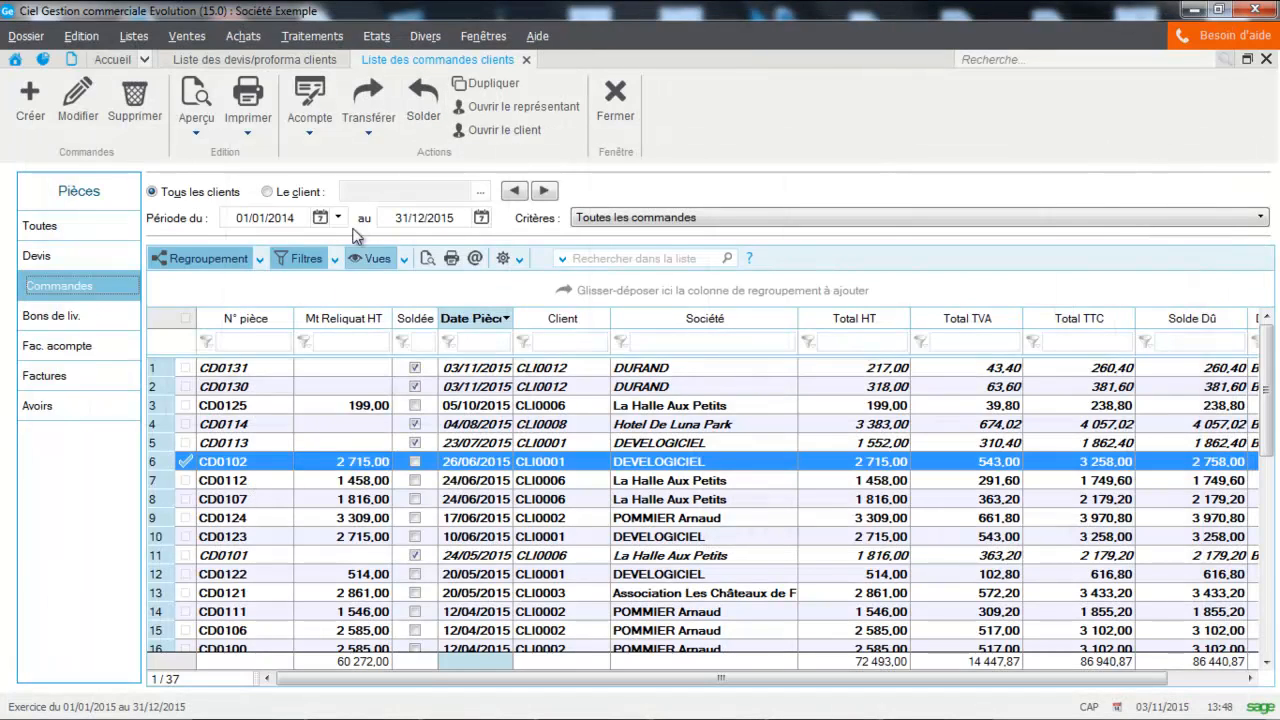
# Transfer DEVELOGICIEL's order dated 26/06/2015 to an invoice without any additional operations and confirm the transfer
pyautogui.click(366, 115)
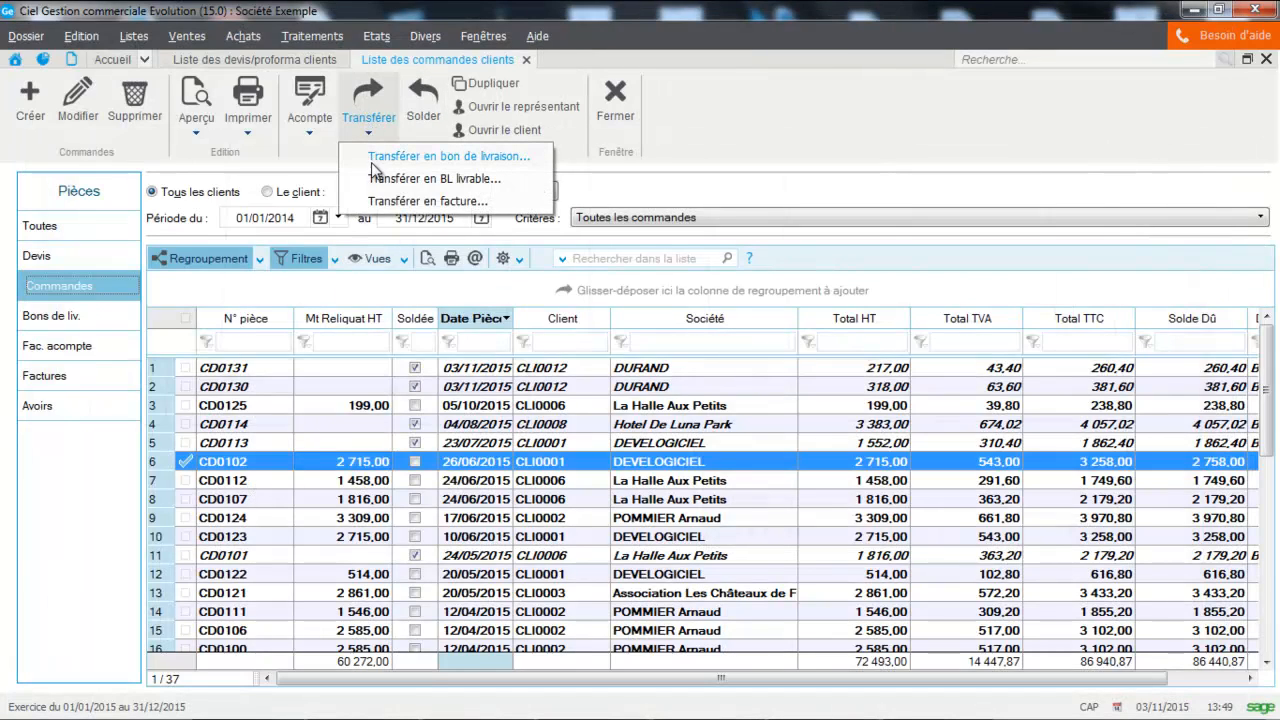
pyautogui.click(371, 200)
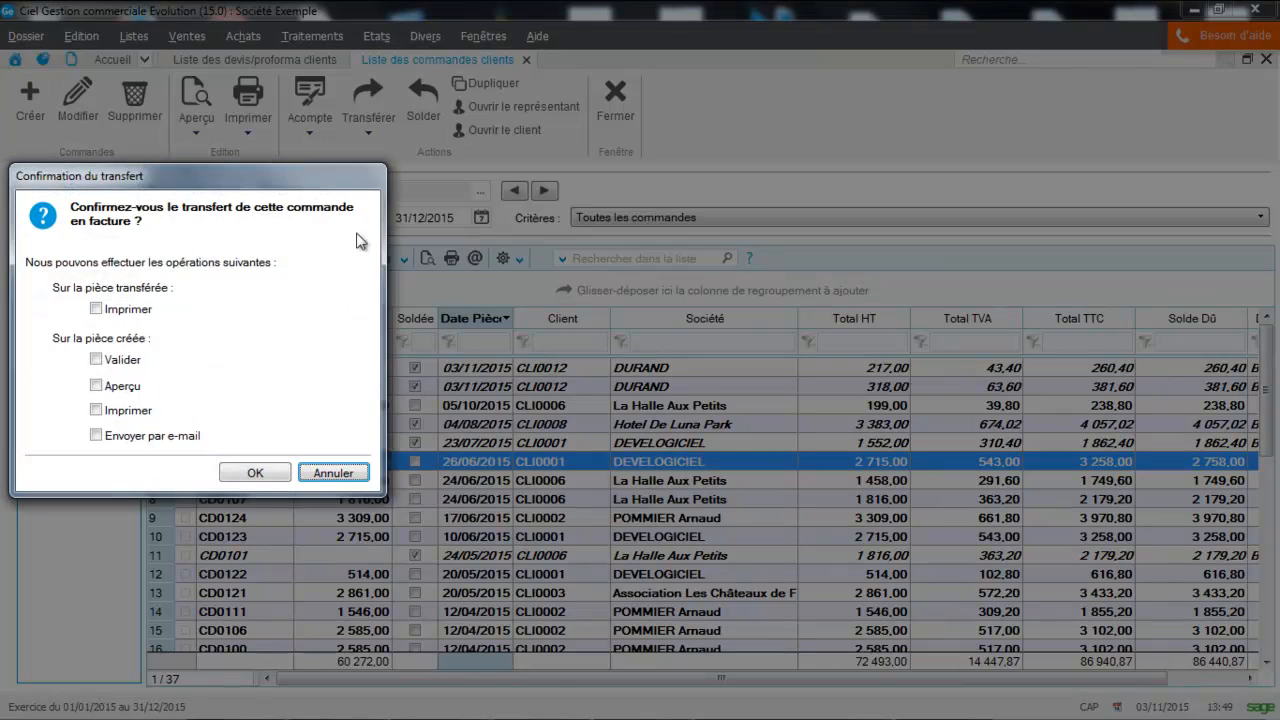
pyautogui.click(258, 462)
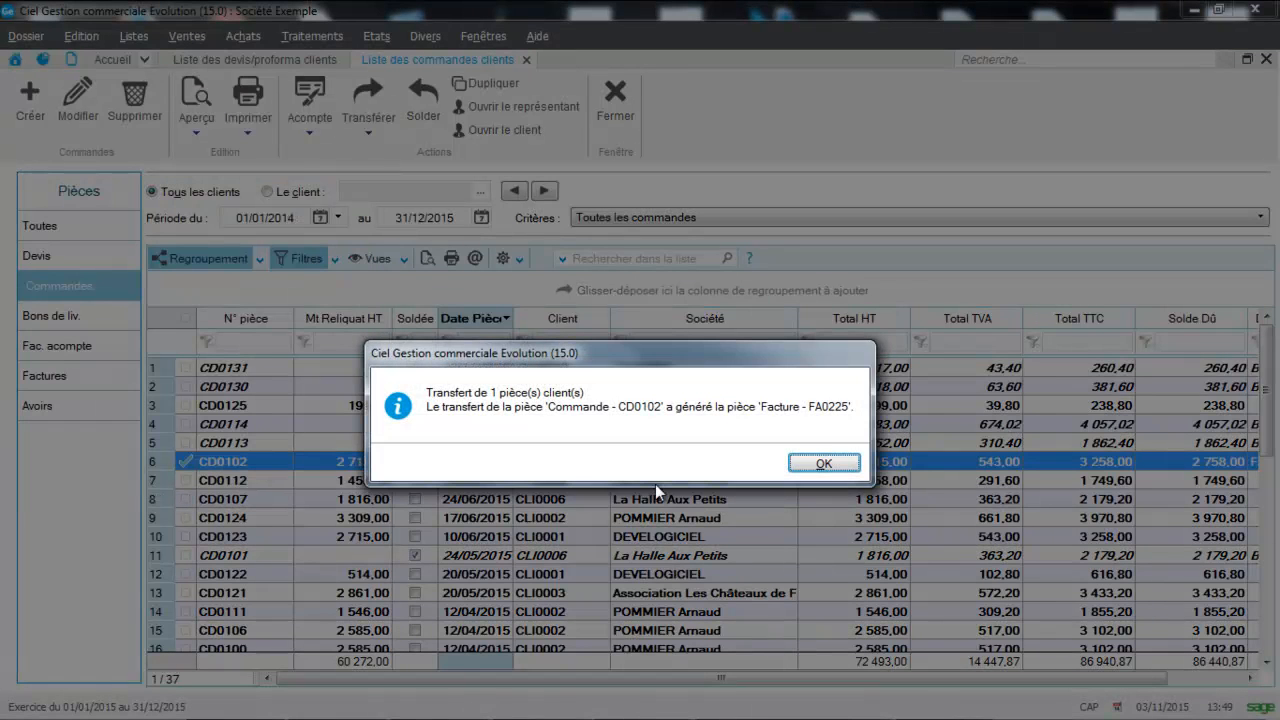
pyautogui.click(824, 463)
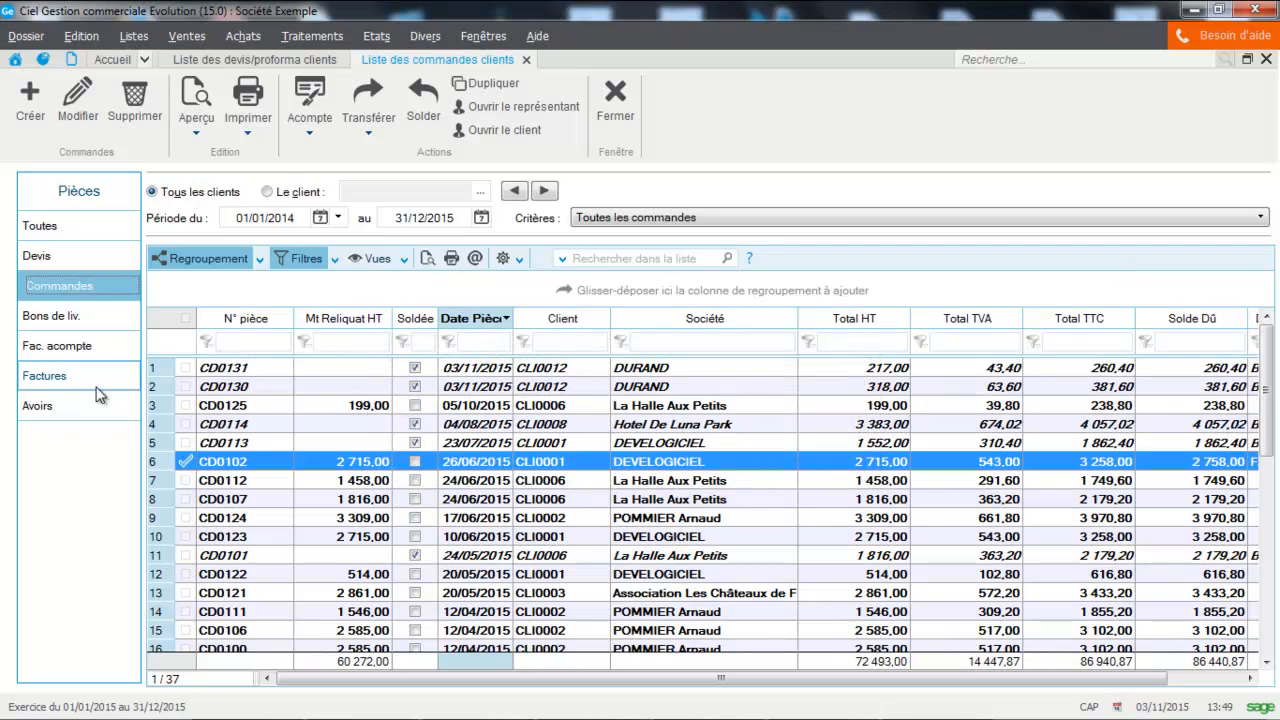
# Display the customer invoices and filter them by company with DEV
pyautogui.click(44, 375)
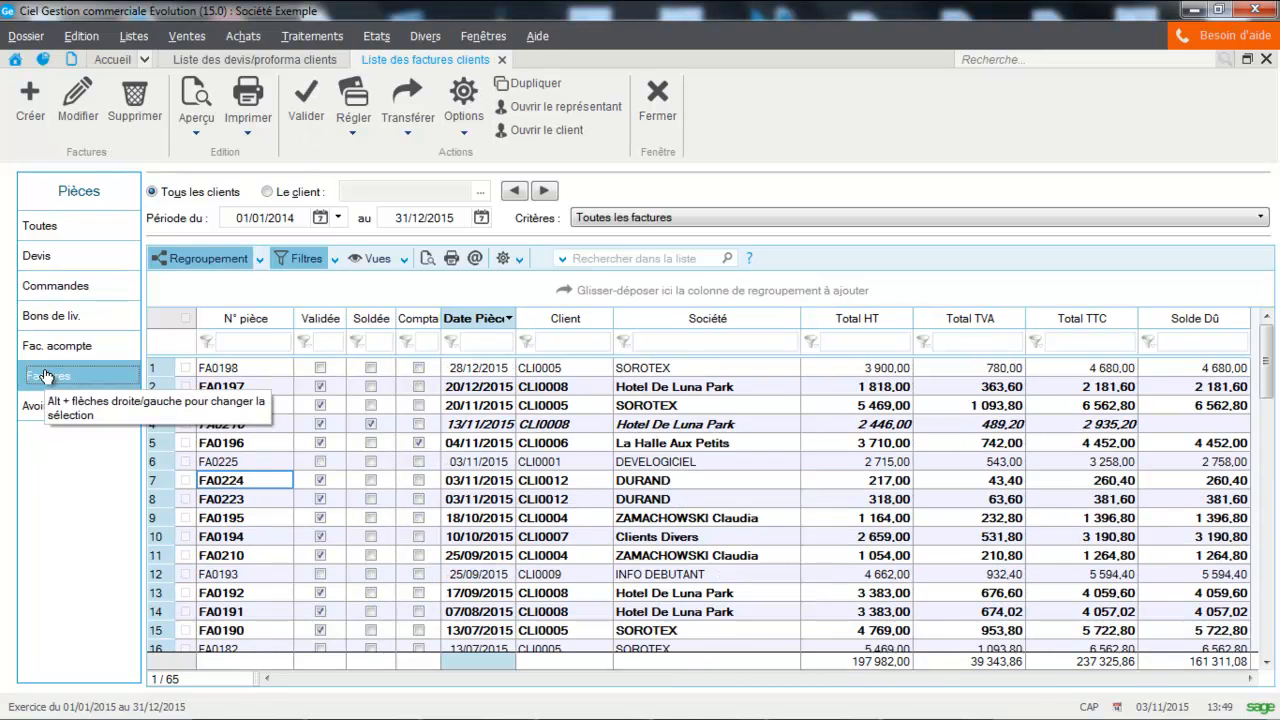
pyautogui.click(655, 340)
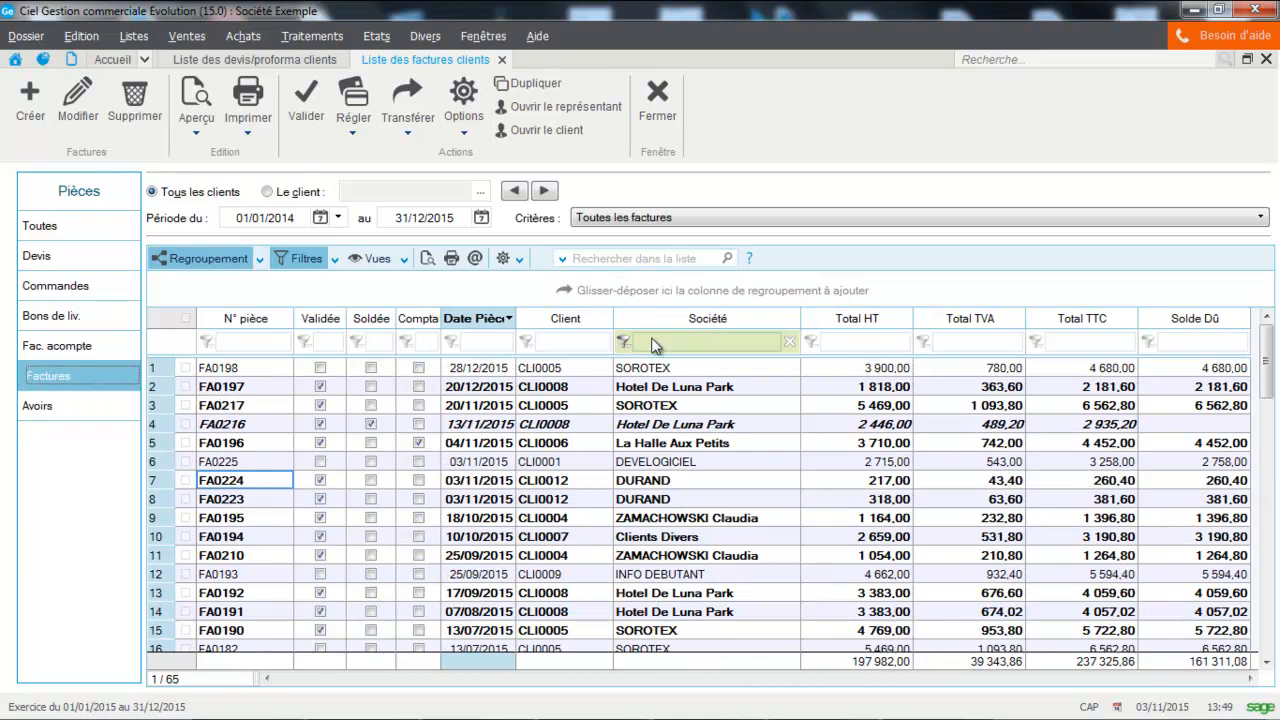
pyautogui.click(655, 339)
pyautogui.write('EV')
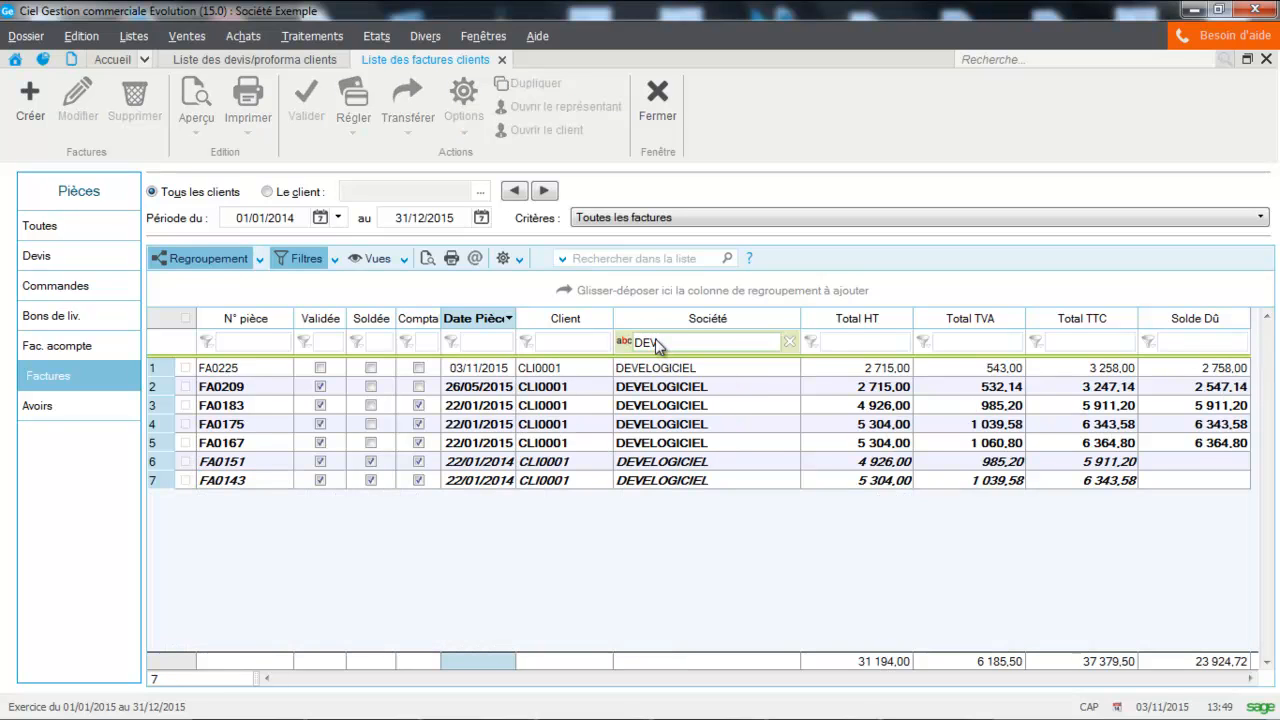
# Preview DEVELOGICIEL's invoice dated 03/11/2015 in Format A4, check the deposit and net amount due, and close the preview
pyautogui.click(483, 367)
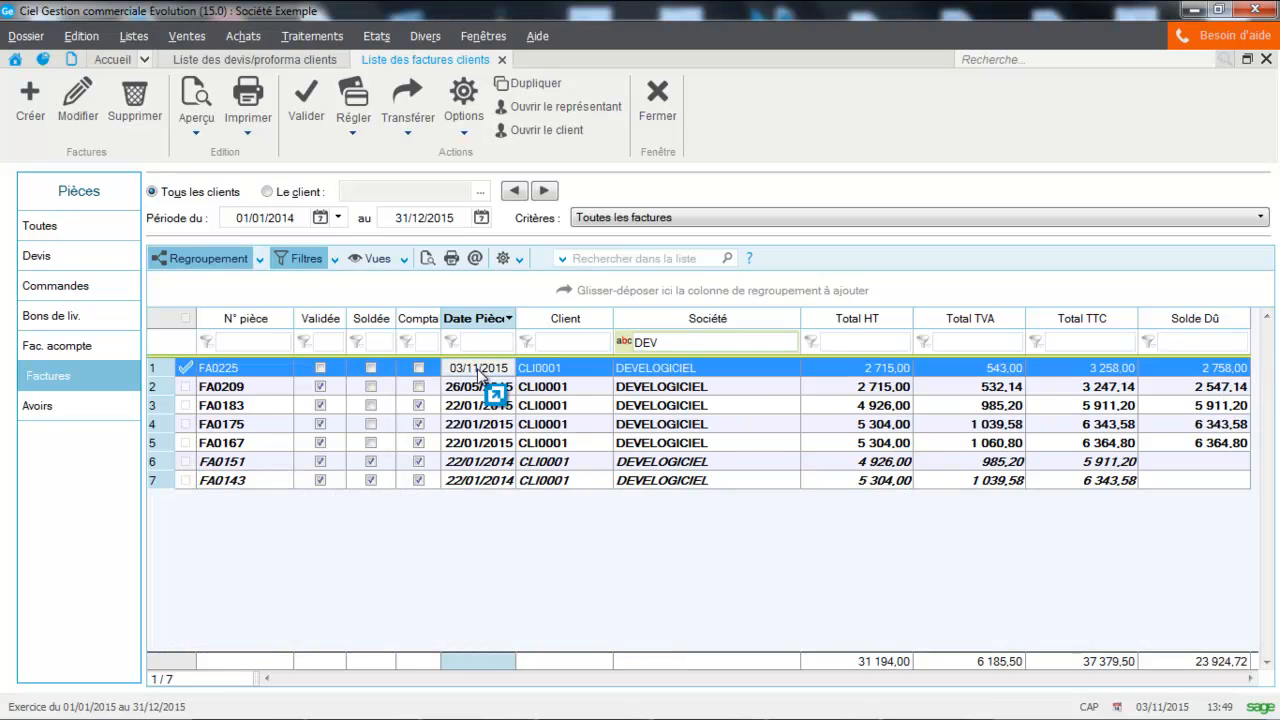
pyautogui.click(200, 127)
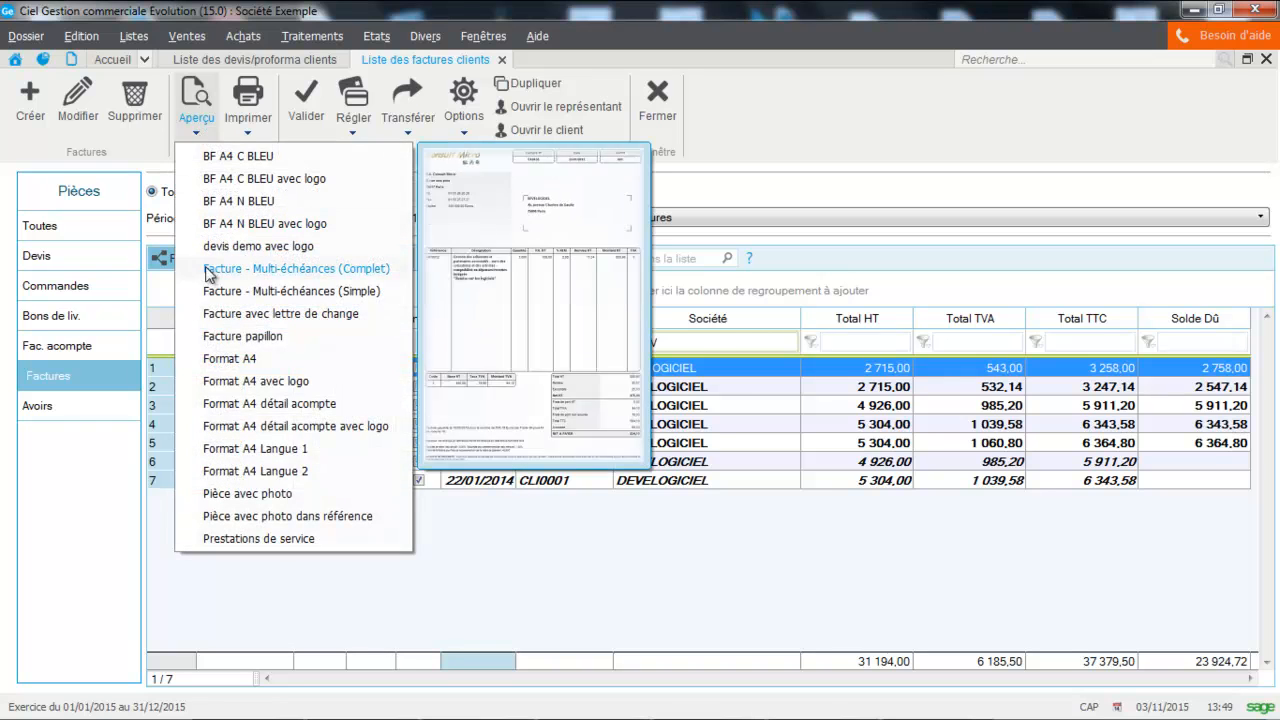
pyautogui.click(214, 360)
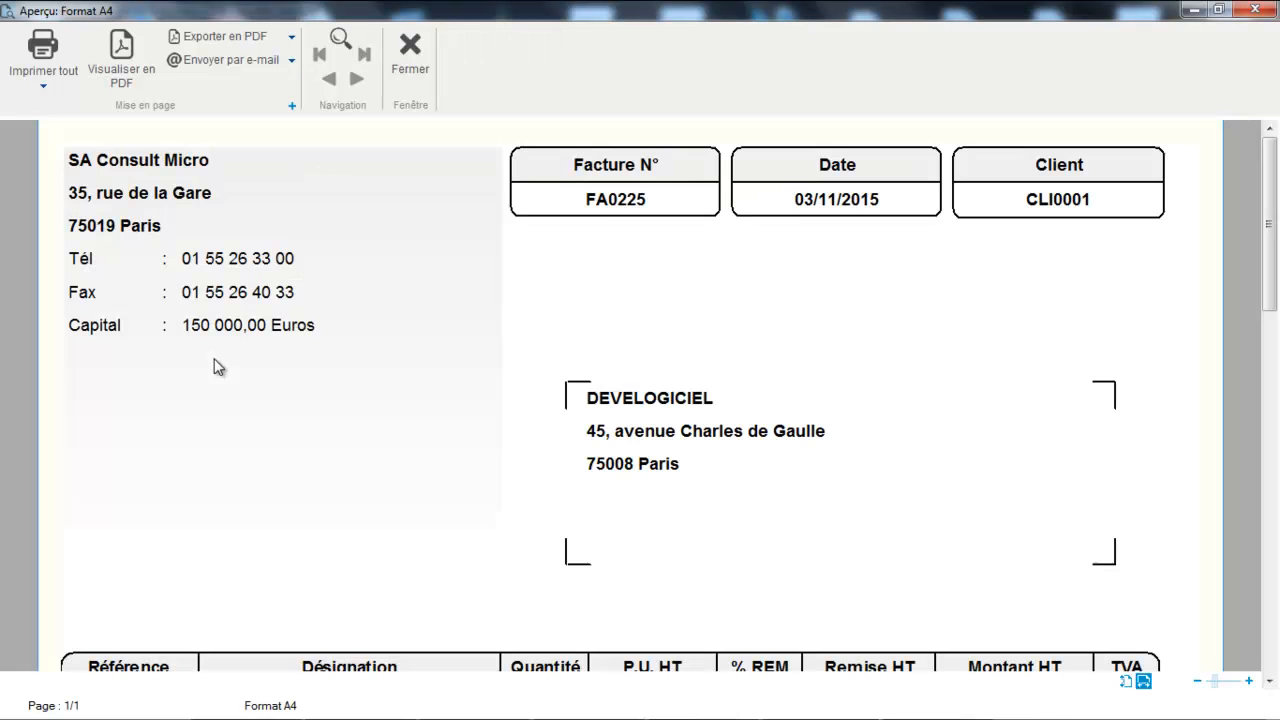
pyautogui.moveTo(1273, 250); pyautogui.dragTo(1277, 533)
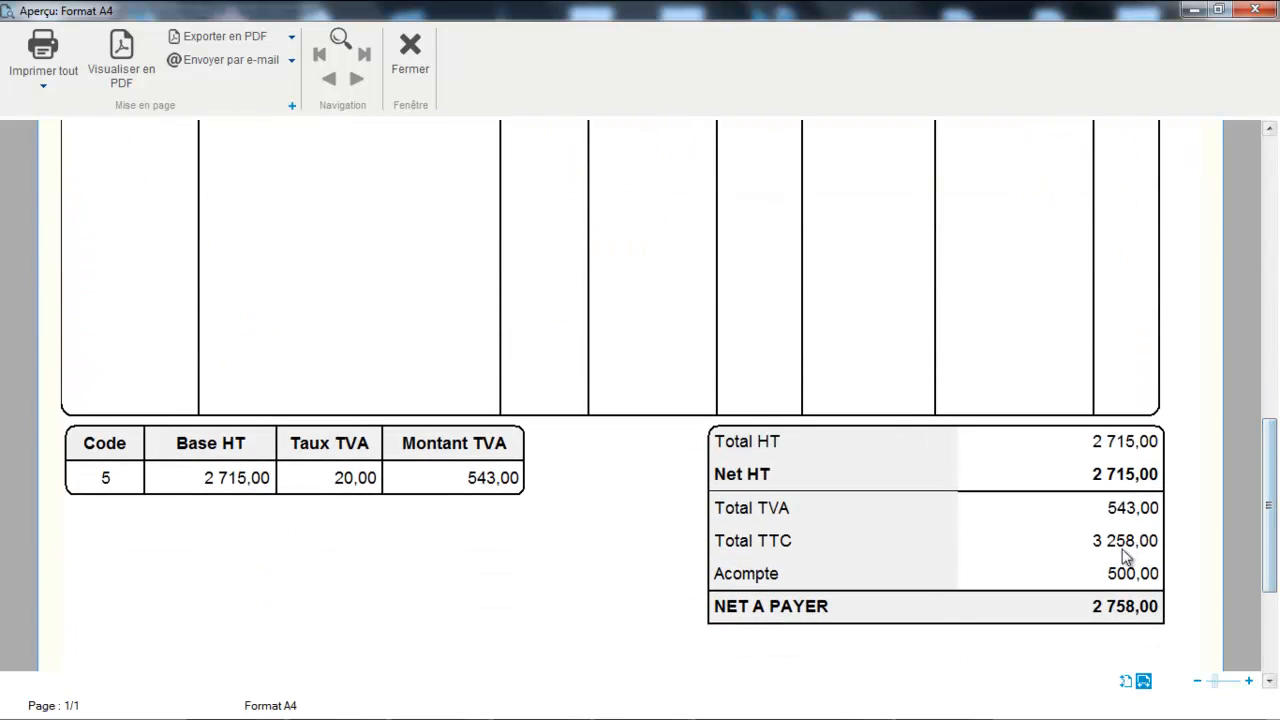
pyautogui.click(418, 78)
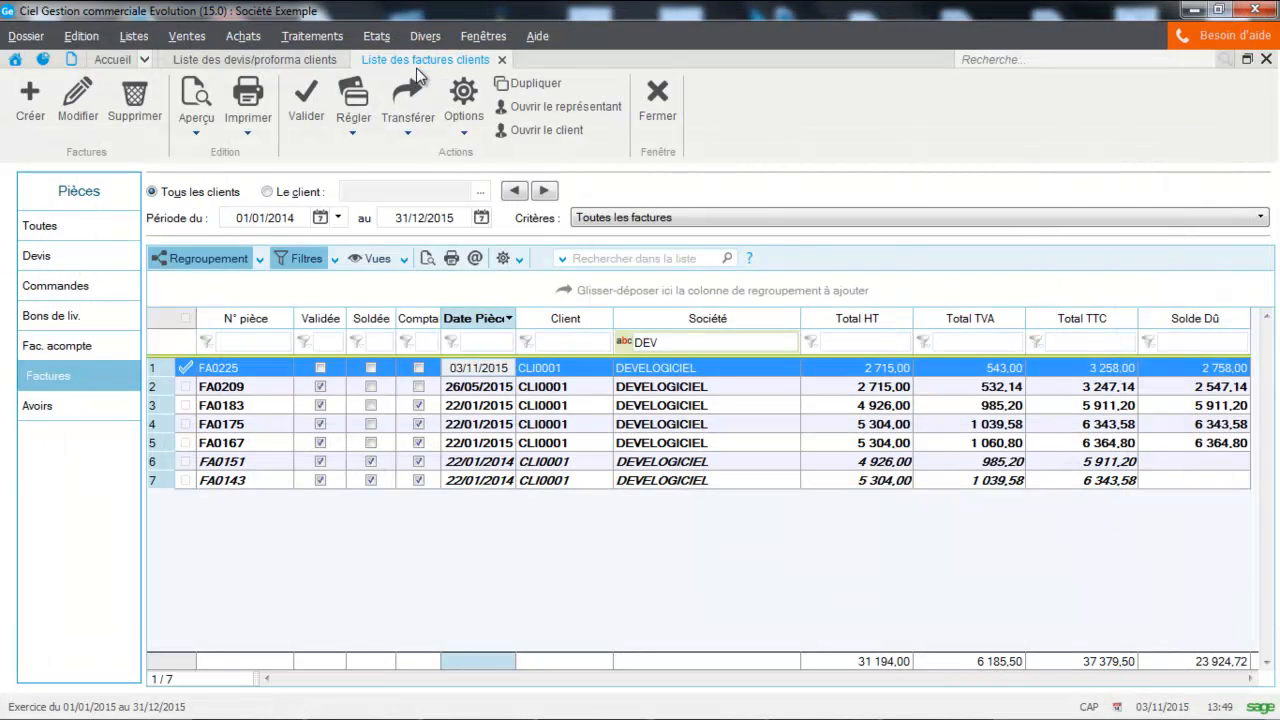